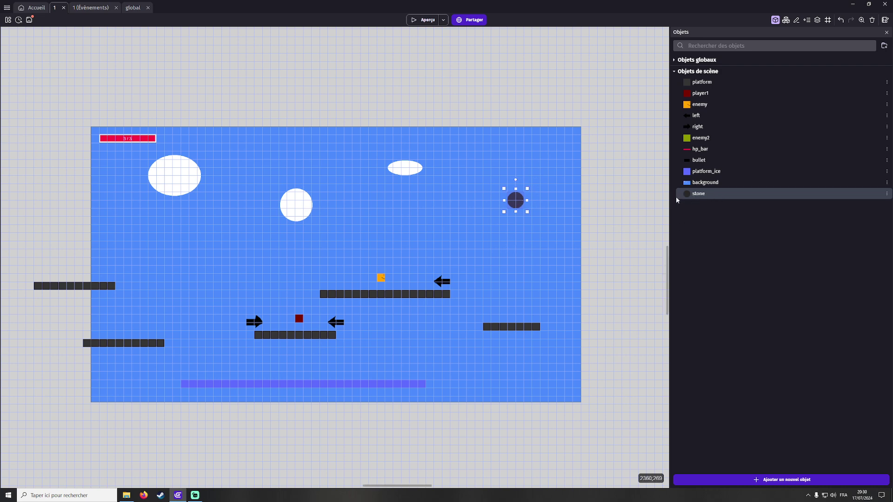
Move the stone in the scene up slightly and add the Moteur physique 2.0 behavior to the stone object.
{"action": "mouse_move", "coordinate": [519, 206]}
{"action": "left_mouse_down"}
{"action": "mouse_move", "coordinate": [549, 196]}
{"action": "mouse_move", "coordinate": [559, 157]}
{"action": "mouse_move", "coordinate": [567, 182]}
{"action": "mouse_move", "coordinate": [501, 241]}
{"action": "mouse_move", "coordinate": [424, 280]}
{"action": "mouse_move", "coordinate": [369, 287]}
{"action": "mouse_move", "coordinate": [551, 197]}
{"action": "mouse_move", "coordinate": [393, 287]}
{"action": "mouse_move", "coordinate": [320, 296]}
{"action": "mouse_move", "coordinate": [308, 325]}
{"action": "mouse_move", "coordinate": [447, 246]}
{"action": "mouse_move", "coordinate": [524, 183]}
{"action": "mouse_move", "coordinate": [517, 191]}
{"action": "left_mouse_up"}
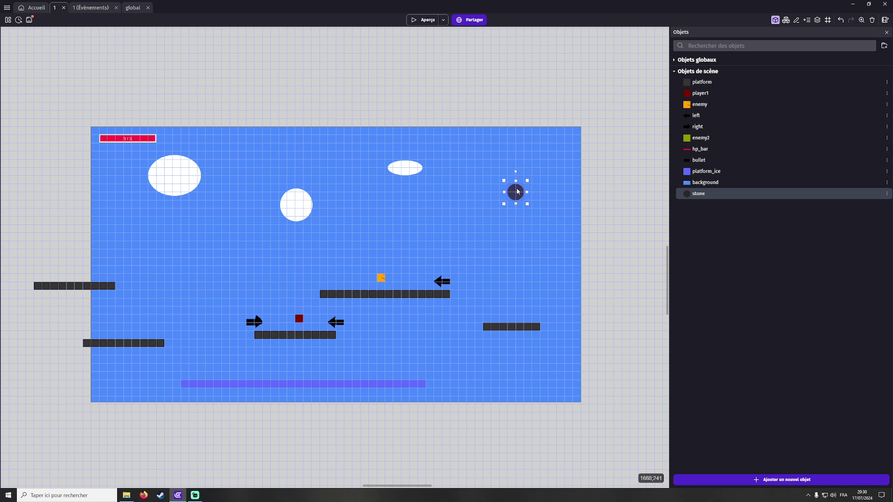
{"action": "left_click", "coordinate": [527, 241]}
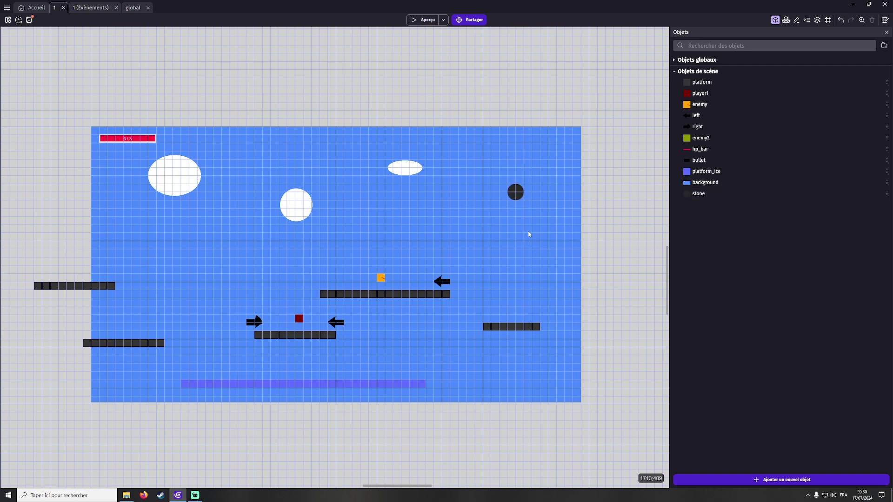
{"action": "double_click", "coordinate": [689, 194]}
{"action": "left_click", "coordinate": [372, 39]}
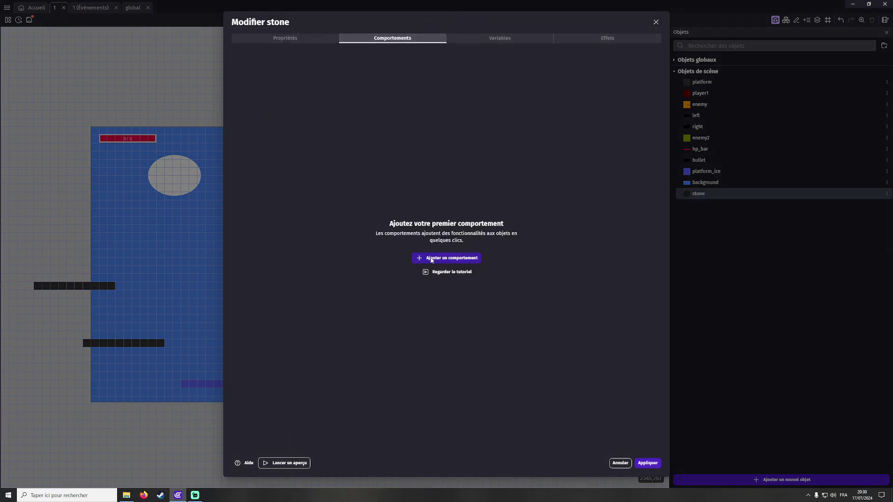
{"action": "left_click", "coordinate": [432, 259]}
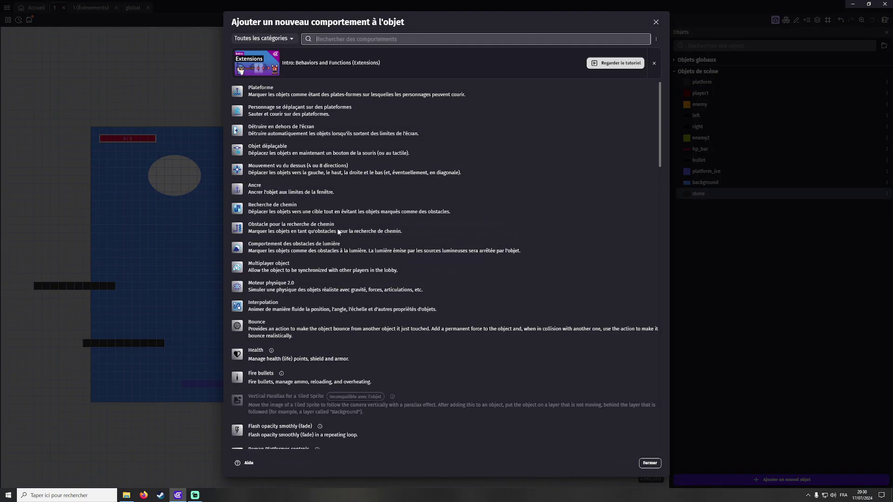
{"action": "left_click", "coordinate": [295, 290]}
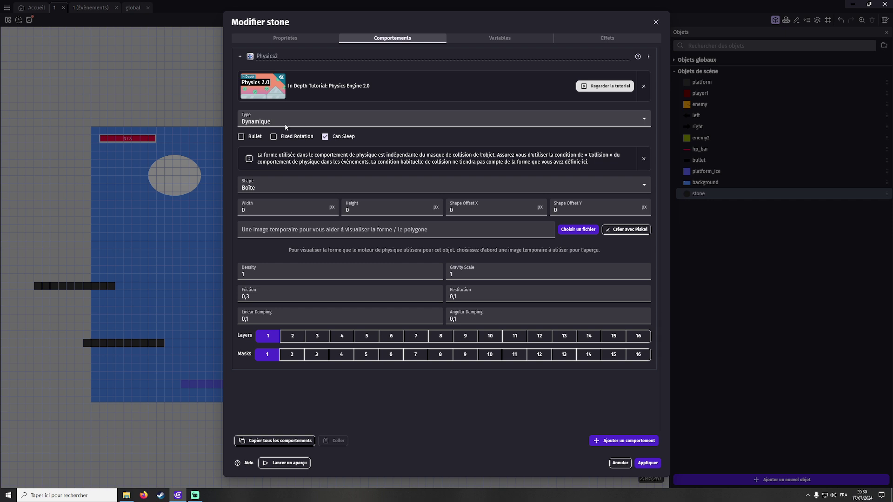
Set the stone's physics shape to Cercle with radius 32 px and gravity scale 0.8, and apply the changes.
{"action": "left_click", "coordinate": [251, 188]}
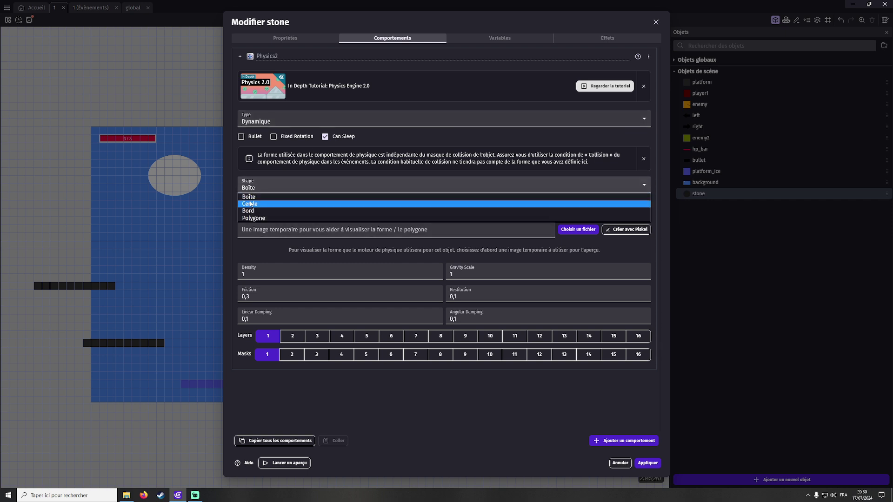
{"action": "left_click", "coordinate": [249, 204]}
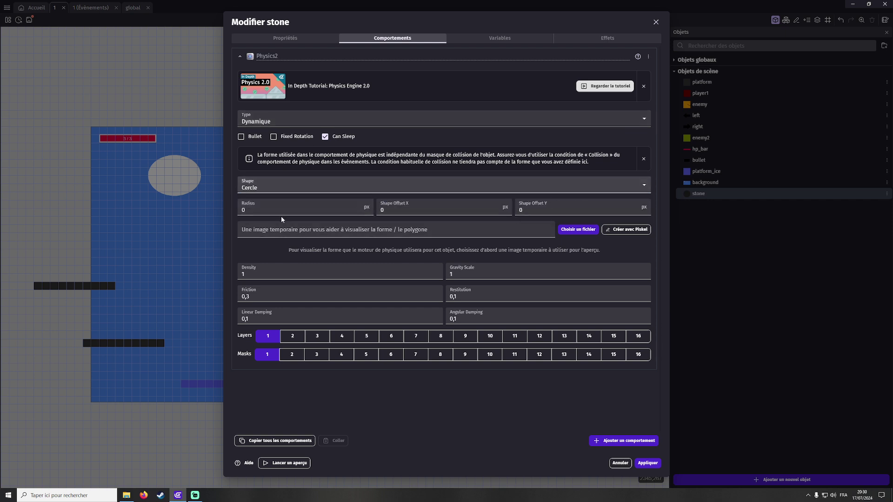
{"action": "left_click", "coordinate": [281, 211]}
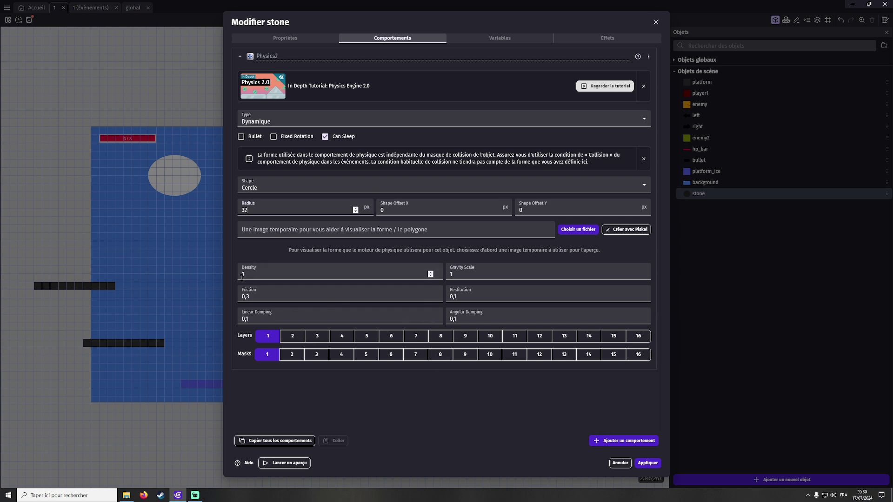
{"action": "left_click", "coordinate": [454, 275]}
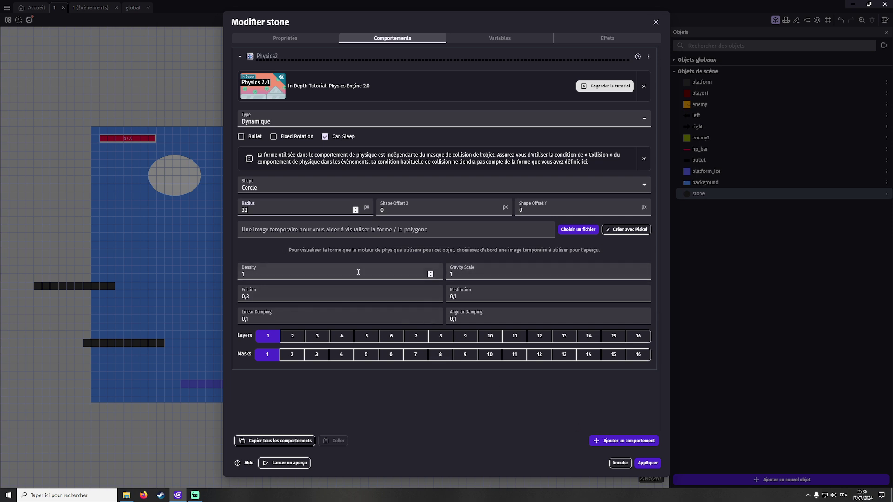
{"action": "left_click", "coordinate": [446, 277]}
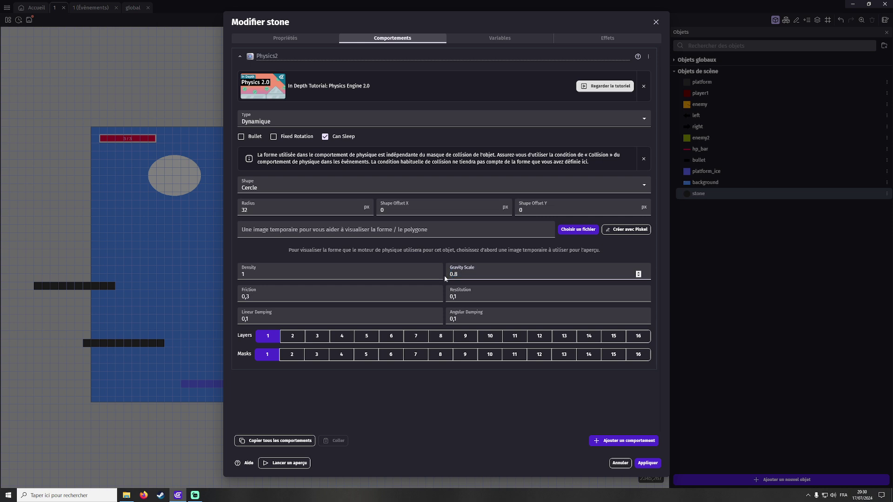
{"action": "left_click", "coordinate": [524, 391]}
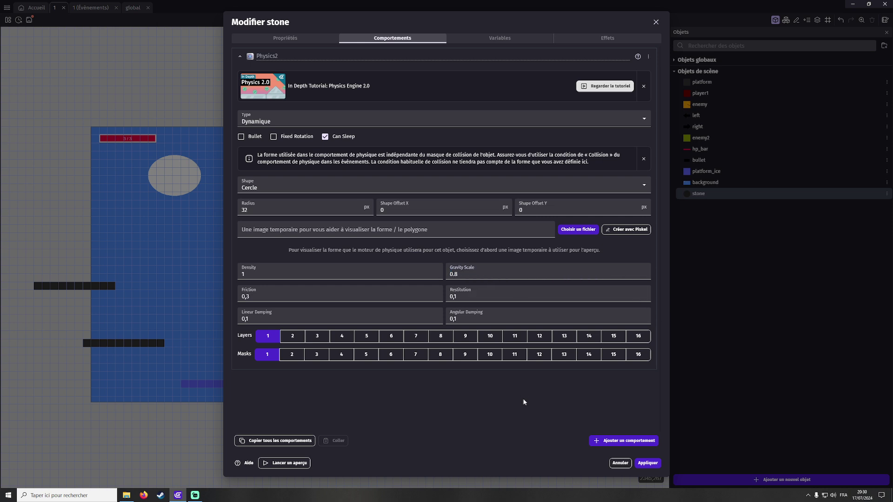
{"action": "left_click", "coordinate": [647, 462]}
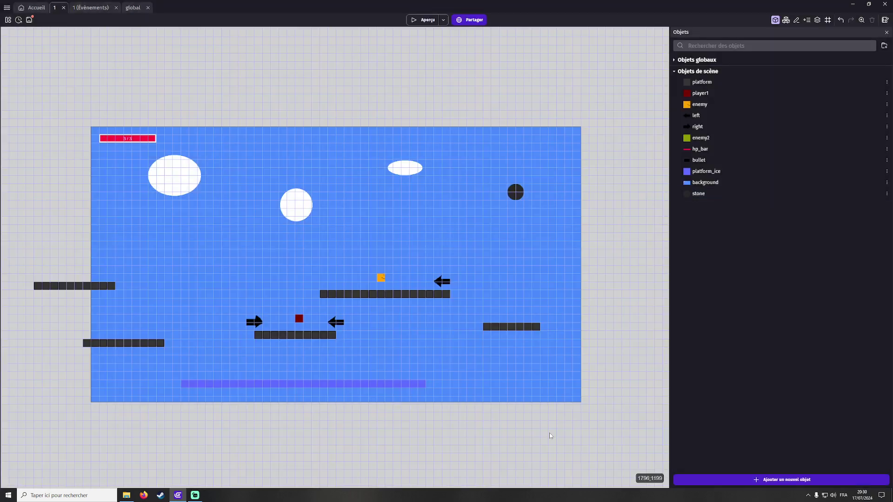
Preview the game to test the stone's physics while moving the player around, and close the preview.
{"action": "left_click", "coordinate": [423, 20]}
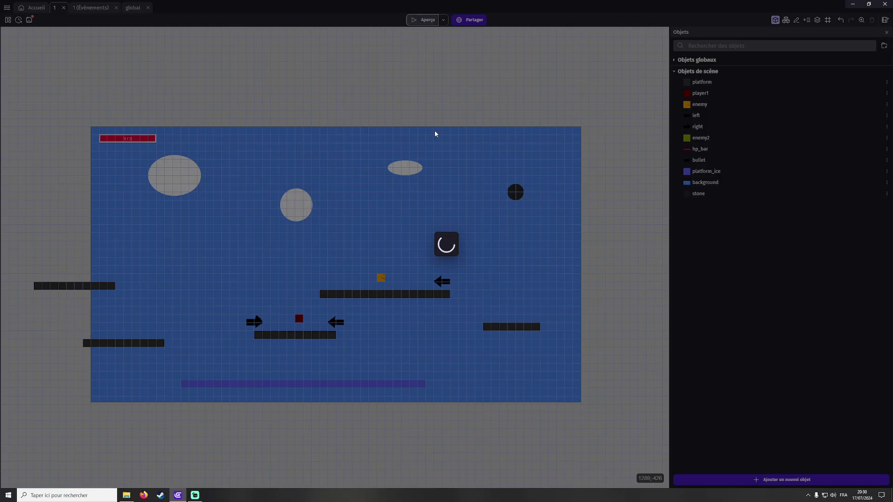
{"action": "key", "text": "Left"}
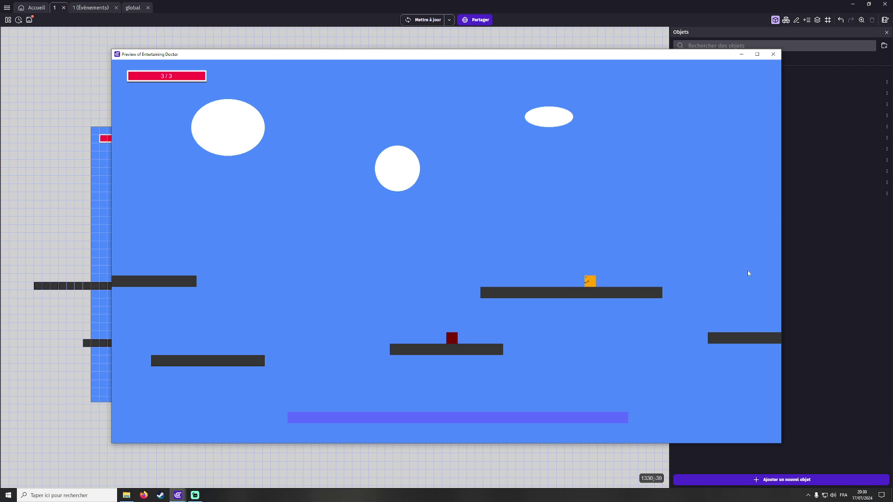
{"action": "key", "text": "Right"}
{"action": "key", "text": "Left"}
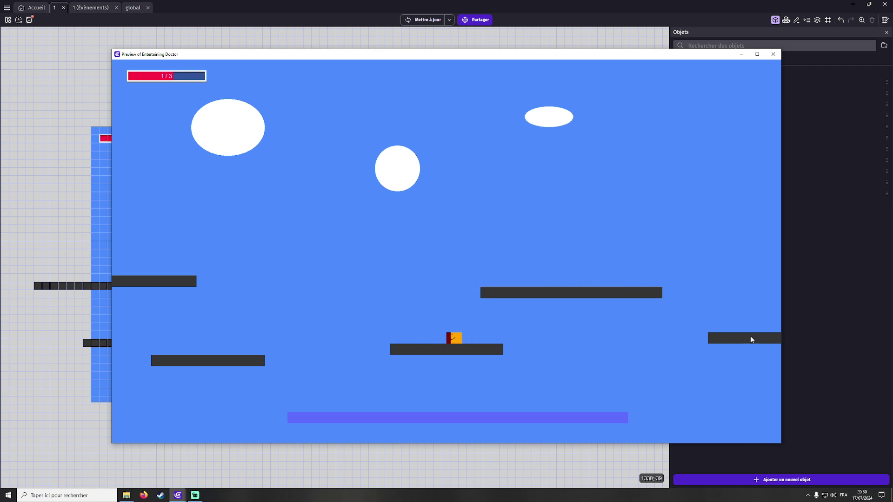
{"action": "key", "text": "Right"}
{"action": "key", "text": "Left"}
{"action": "key", "text": "Left"}
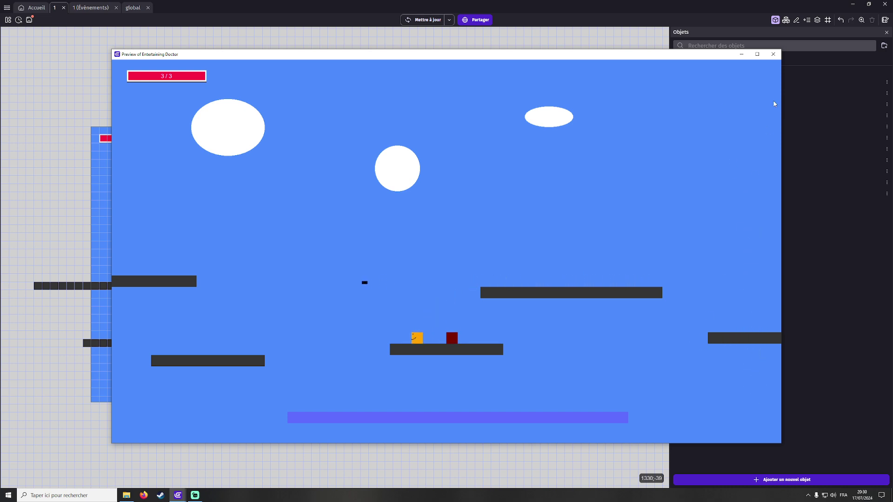
{"action": "left_click", "coordinate": [773, 54]}
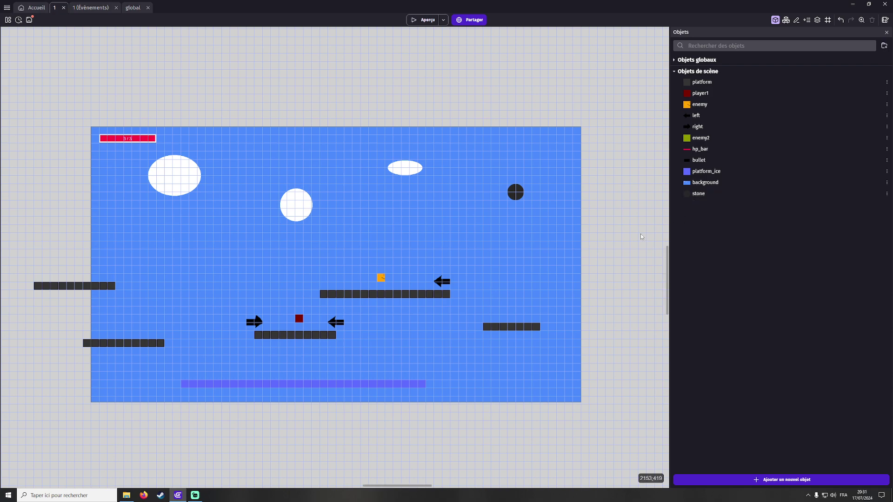
Add the Moteur physique 2.0 behavior to the platform object.
{"action": "double_click", "coordinate": [724, 82]}
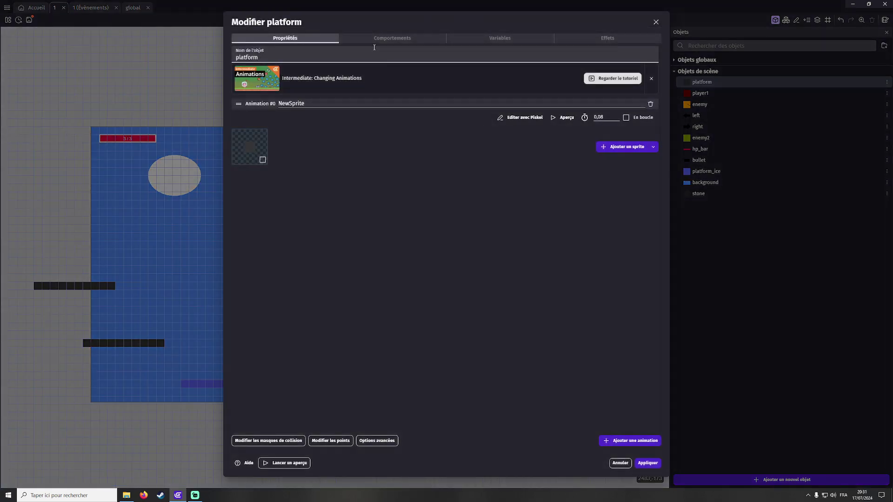
{"action": "left_click", "coordinate": [361, 40]}
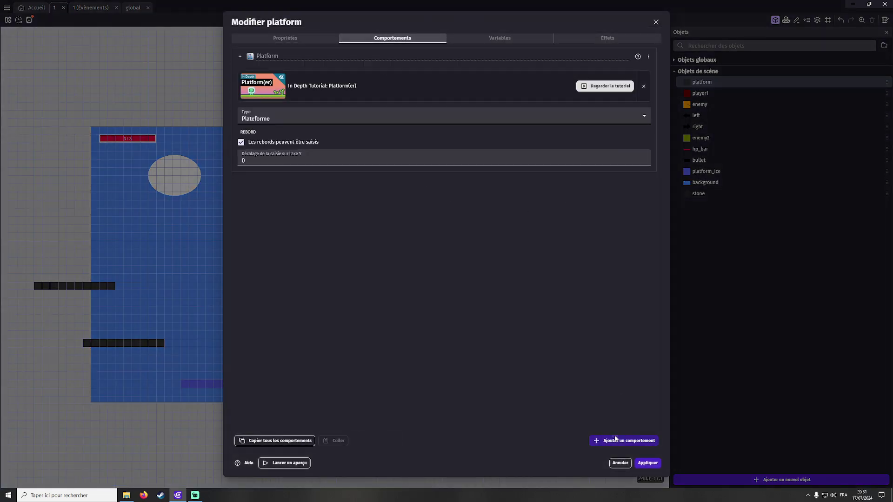
{"action": "left_click", "coordinate": [616, 440]}
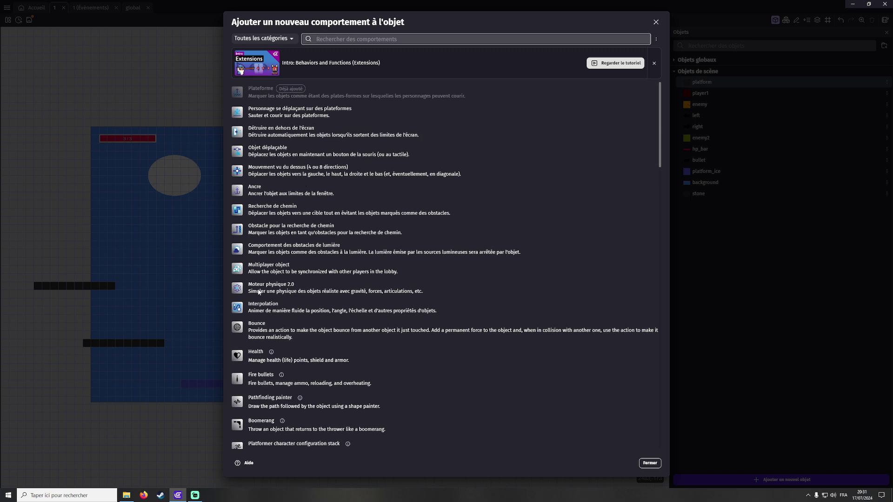
{"action": "left_click", "coordinate": [273, 289]}
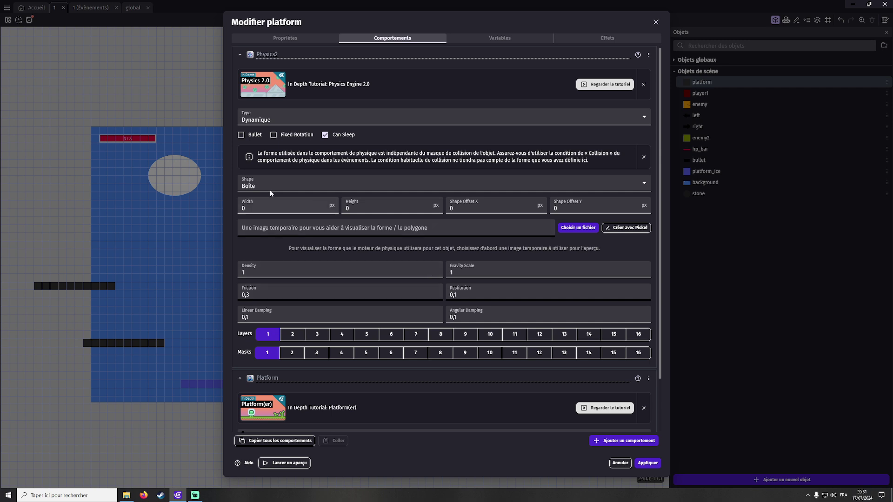
Set the platform's physics type to Fixe with Fixed Rotation enabled, and apply the changes.
{"action": "left_click", "coordinate": [250, 121]}
{"action": "left_click", "coordinate": [252, 125]}
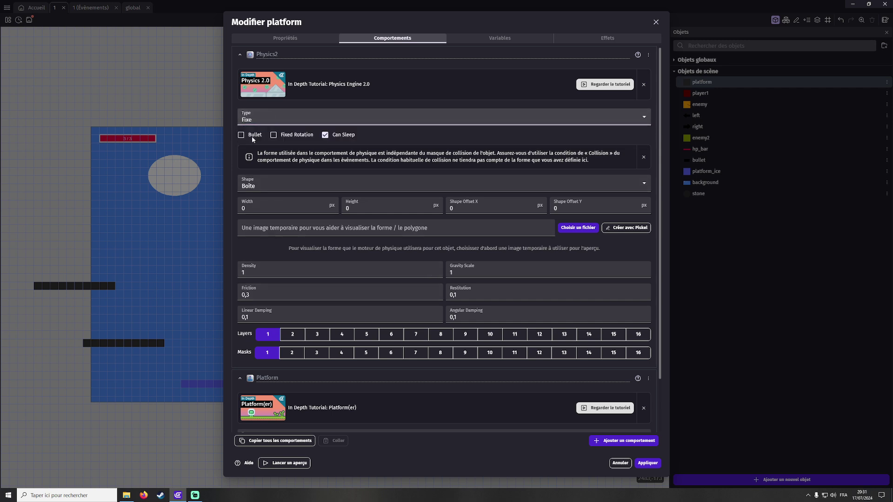
{"action": "left_click", "coordinate": [274, 135]}
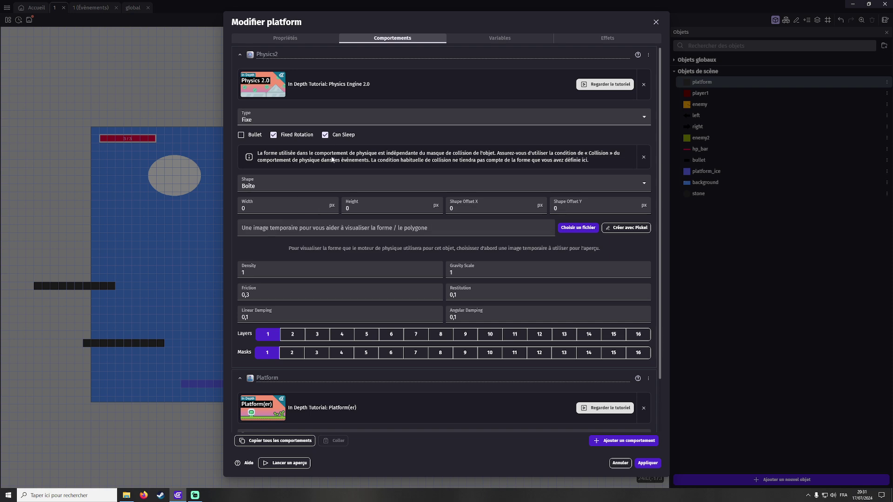
{"action": "left_click", "coordinate": [647, 462]}
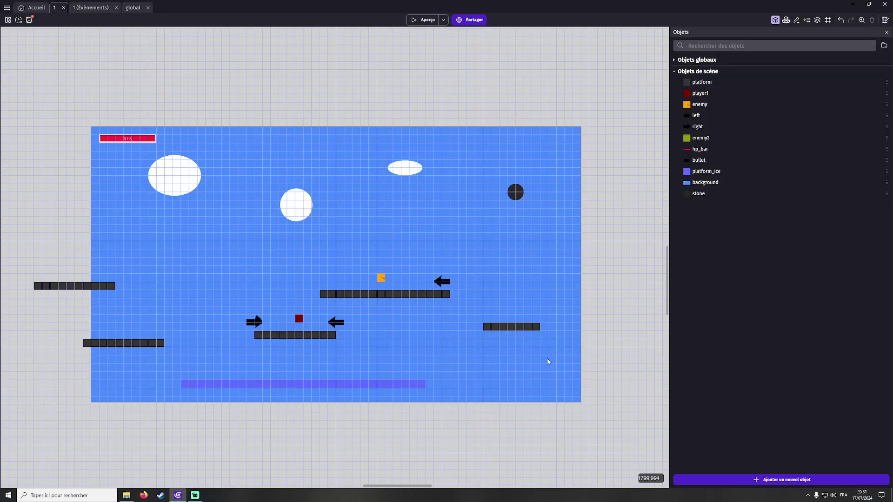
Move the small platform under the stone left to X 1472, Y 768, and shift the stone slightly right.
{"action": "left_click_drag", "start_coordinate": [519, 331], "coordinate": [503, 331]}
{"action": "left_click", "coordinate": [516, 194]}
{"action": "left_click_drag", "start_coordinate": [520, 199], "coordinate": [529, 198]}
{"action": "left_click", "coordinate": [602, 208]}
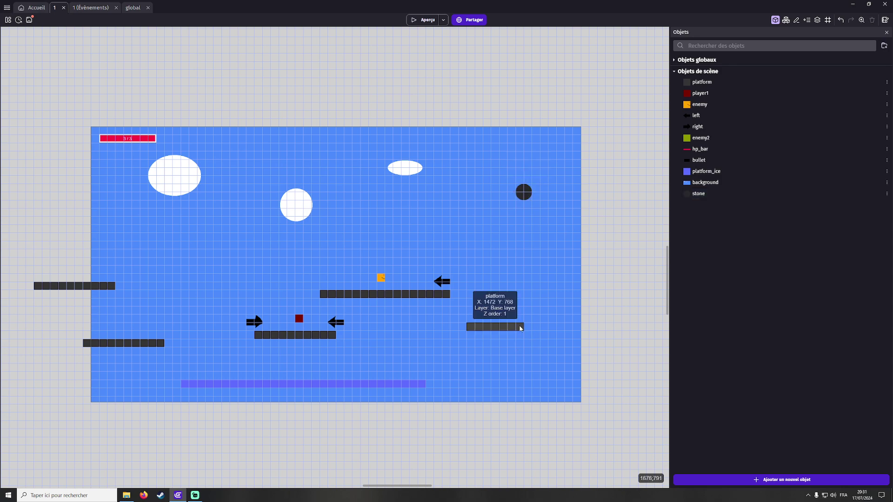
Preview the game to check how the stone lands on the platform, and close the preview.
{"action": "left_click", "coordinate": [423, 19]}
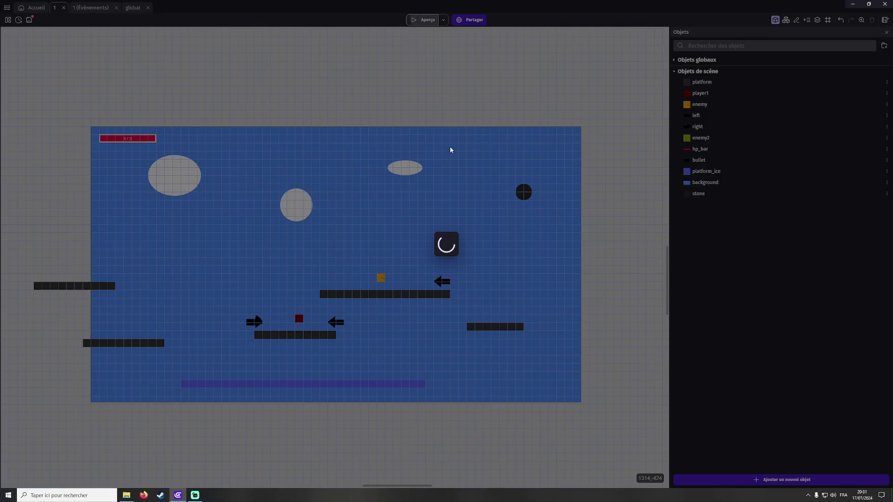
{"action": "key", "text": "Left"}
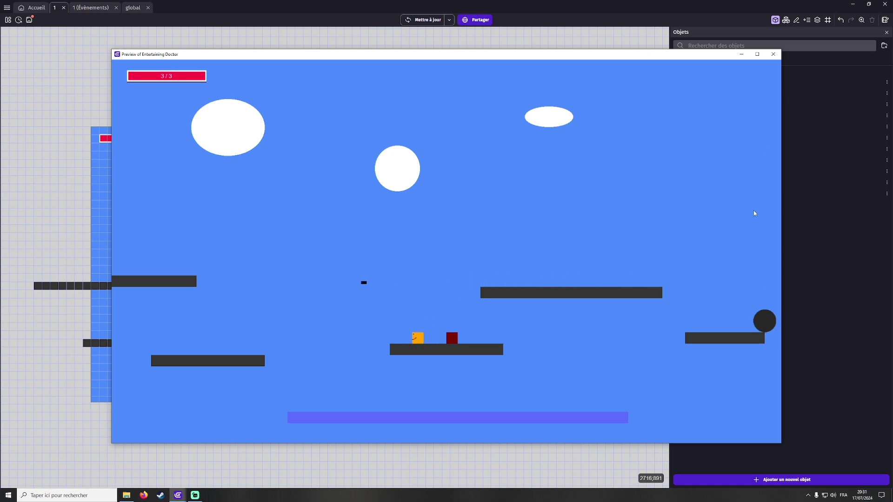
{"action": "key", "text": "Right"}
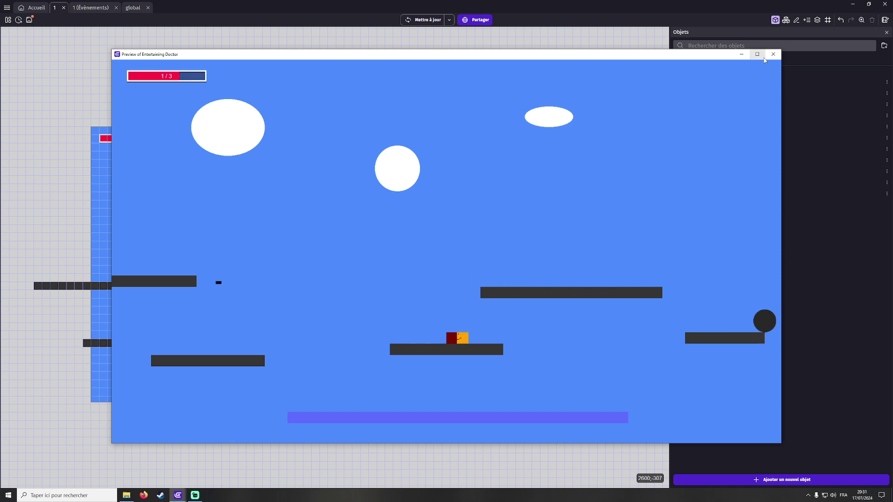
{"action": "left_click", "coordinate": [773, 54]}
Move the small platform closer beneath the stone to X 1600, Y 512, and tilt it to a rotation of about 335.
{"action": "left_click", "coordinate": [562, 239]}
{"action": "left_click_drag", "start_coordinate": [563, 239], "coordinate": [524, 243]}
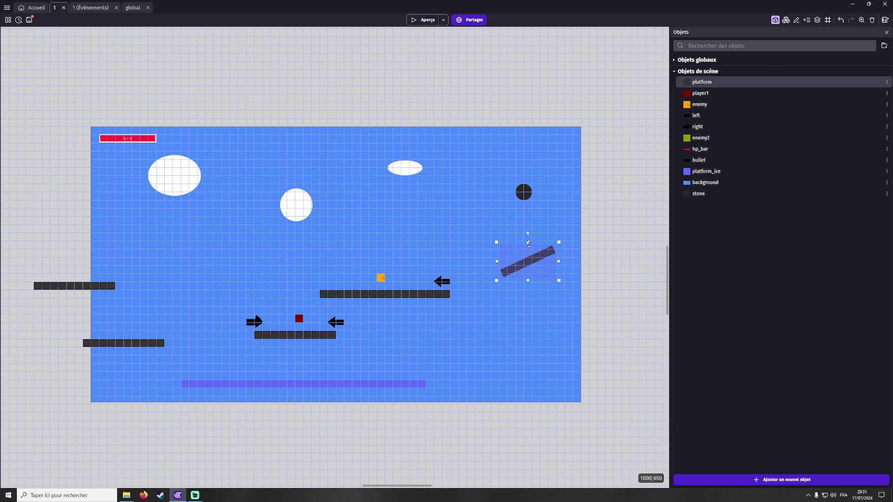
{"action": "left_click", "coordinate": [596, 228]}
Preview the game to check how the stone rolls off the tilted platform, and close the preview.
{"action": "left_click", "coordinate": [424, 20]}
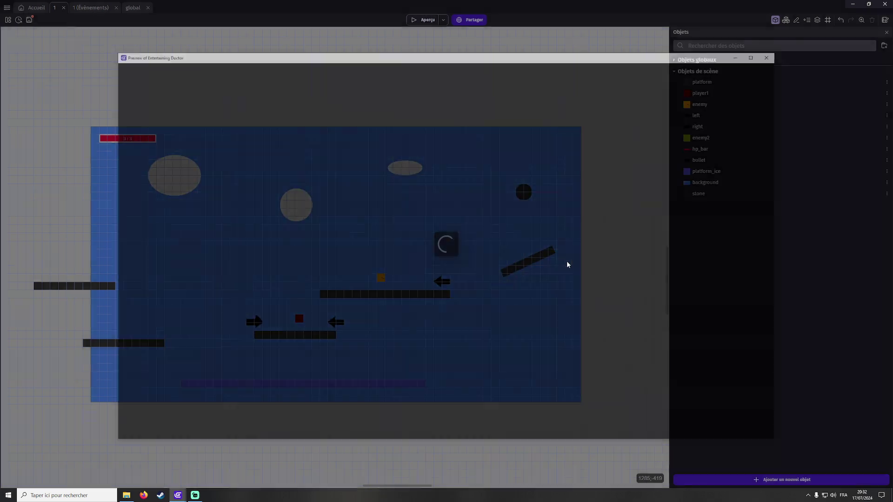
{"action": "key", "text": "Left"}
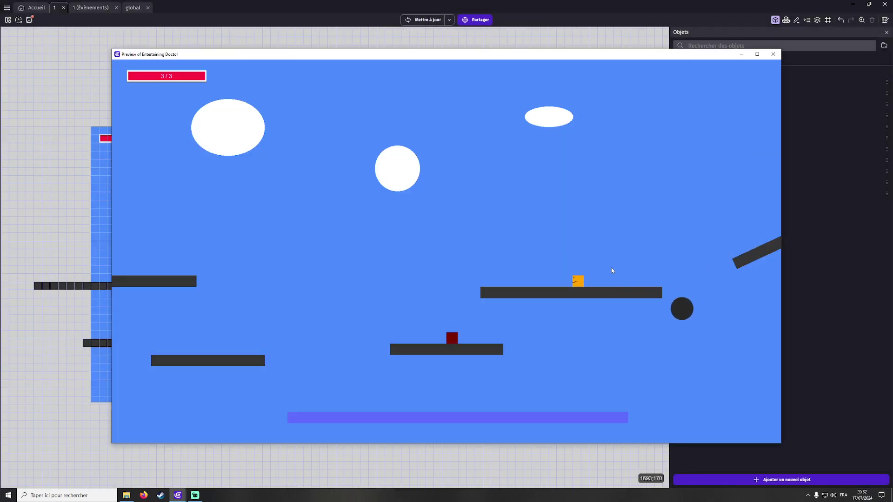
{"action": "left_click", "coordinate": [773, 54]}
Set the rotation of the tilted platform beneath the stone to 0 in its instance properties.
{"action": "left_click", "coordinate": [533, 263]}
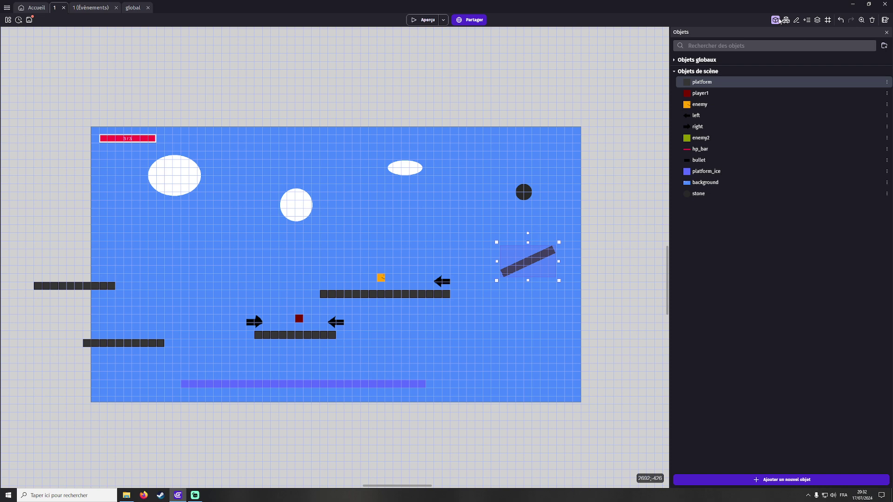
{"action": "left_click", "coordinate": [798, 21]}
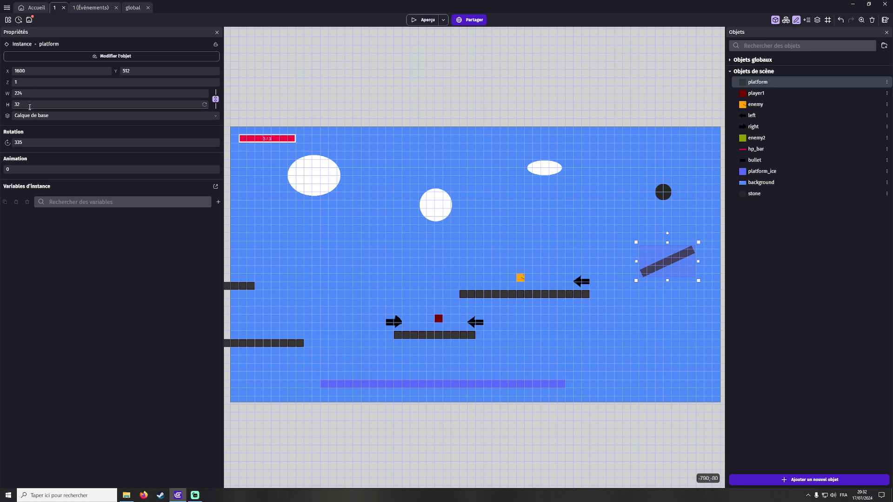
{"action": "left_click", "coordinate": [35, 143]}
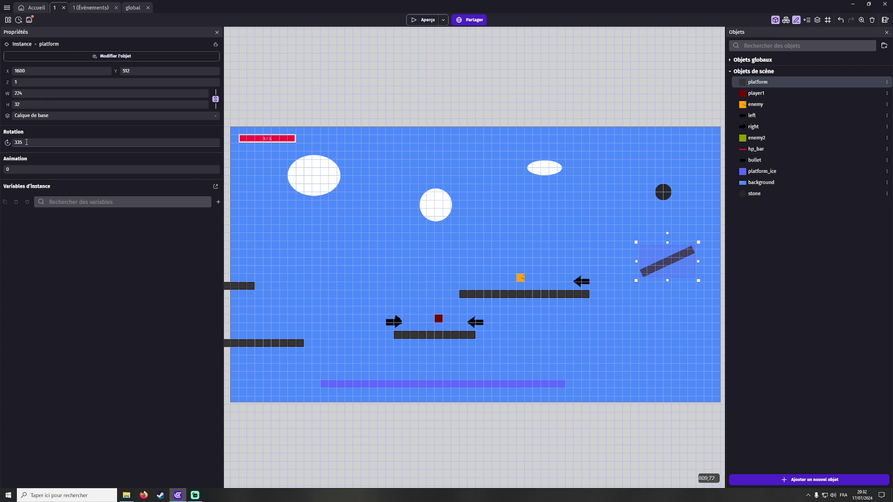
{"action": "type", "text": "0"}
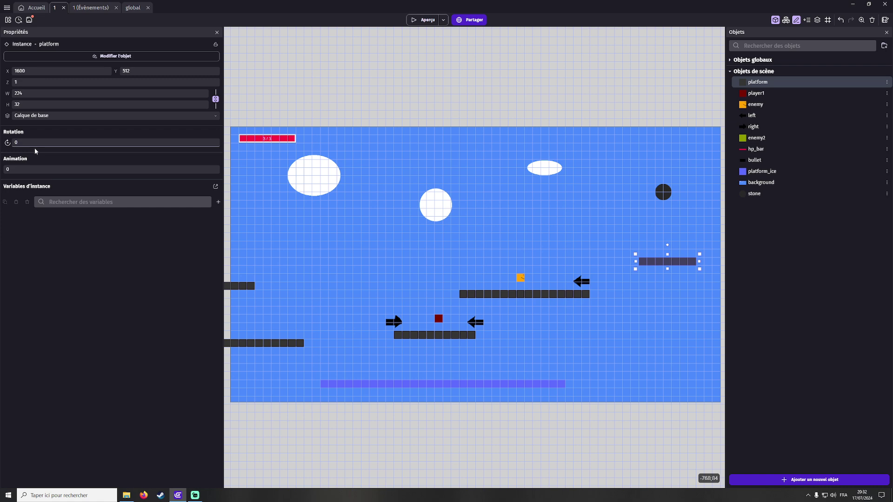
Close the instance properties, shift the small platform down and left, and move the stone outside the scene's upper-right corner.
{"action": "left_click", "coordinate": [217, 32]}
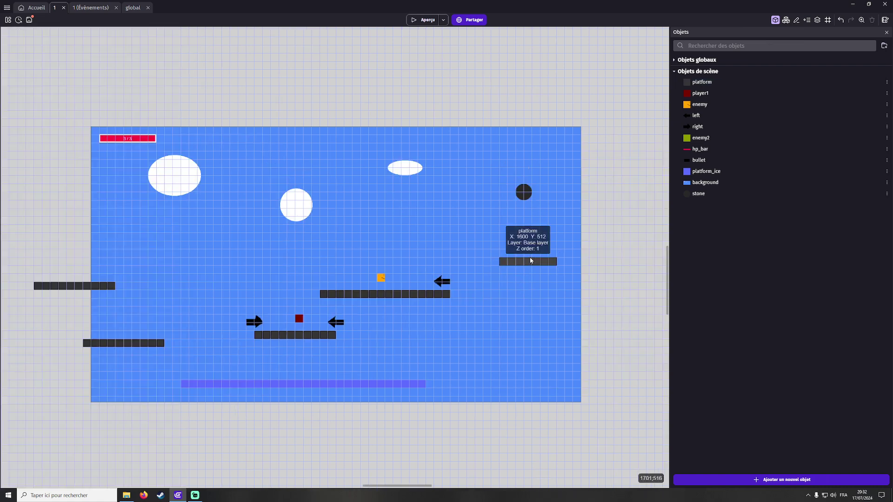
{"action": "left_click_drag", "start_coordinate": [530, 262], "coordinate": [513, 280]}
{"action": "left_click_drag", "start_coordinate": [531, 197], "coordinate": [613, 124]}
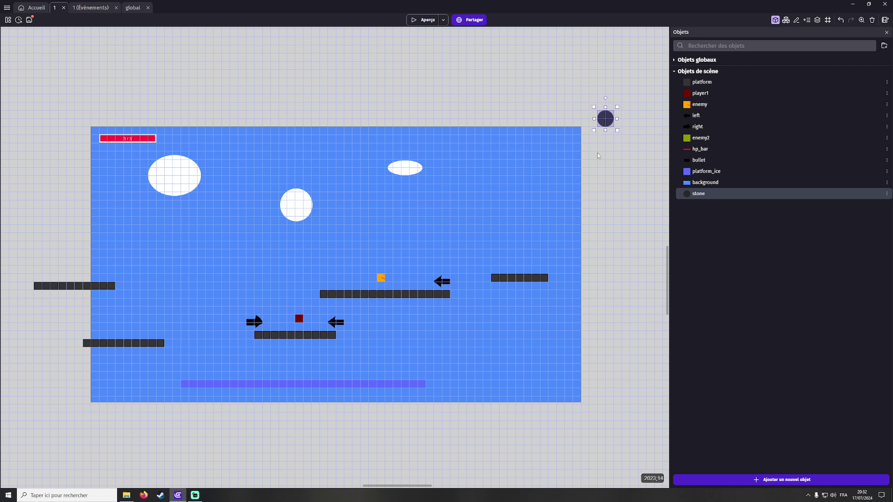
Build a steep ramp from a tilted platform beneath the stone outside the upper-right corner, with a wider flat platform inside the scene.
{"action": "left_click", "coordinate": [515, 277]}
{"action": "left_click_drag", "start_coordinate": [540, 278], "coordinate": [622, 78]}
{"action": "left_click_drag", "start_coordinate": [616, 122], "coordinate": [611, 62]}
{"action": "mouse_move", "coordinate": [614, 104]}
{"action": "left_mouse_down"}
{"action": "mouse_move", "coordinate": [598, 97]}
{"action": "mouse_move", "coordinate": [605, 97]}
{"action": "left_mouse_up"}
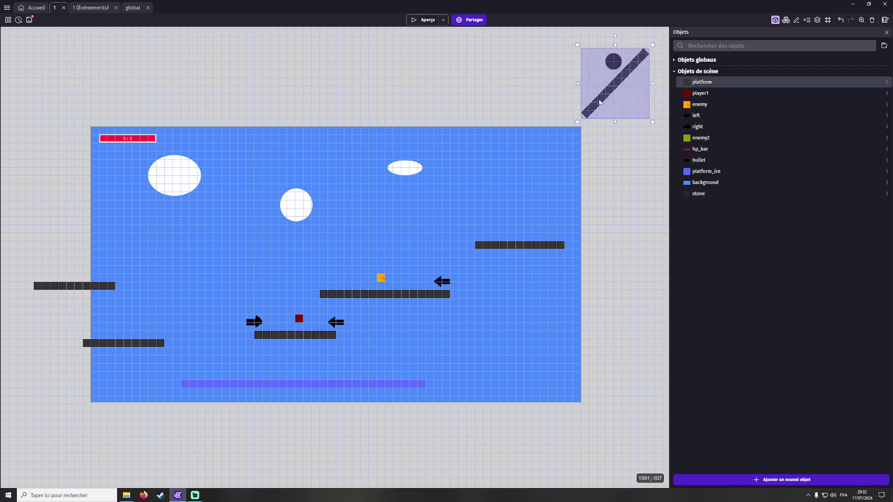
{"action": "left_click", "coordinate": [540, 161]}
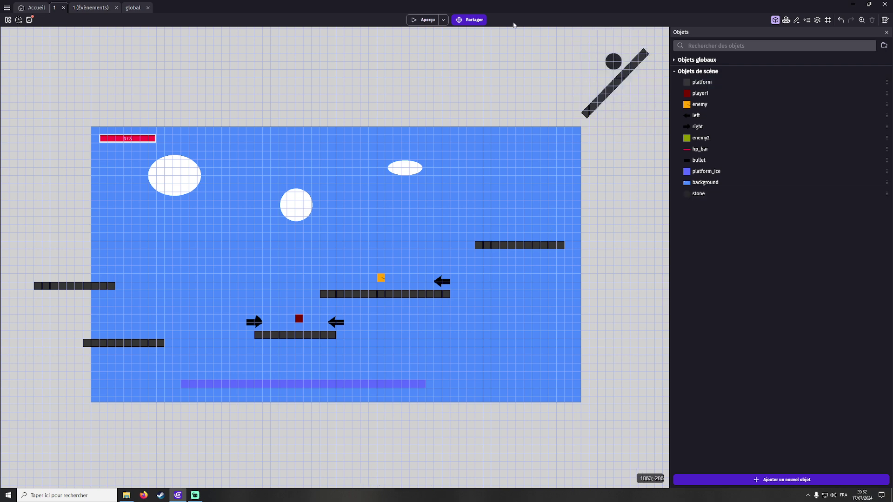
Preview the game, moving and jumping with the player to check how the stone rolls down the ramp onto the platforms, and close the preview.
{"action": "left_click", "coordinate": [424, 19]}
{"action": "key", "text": "Left"}
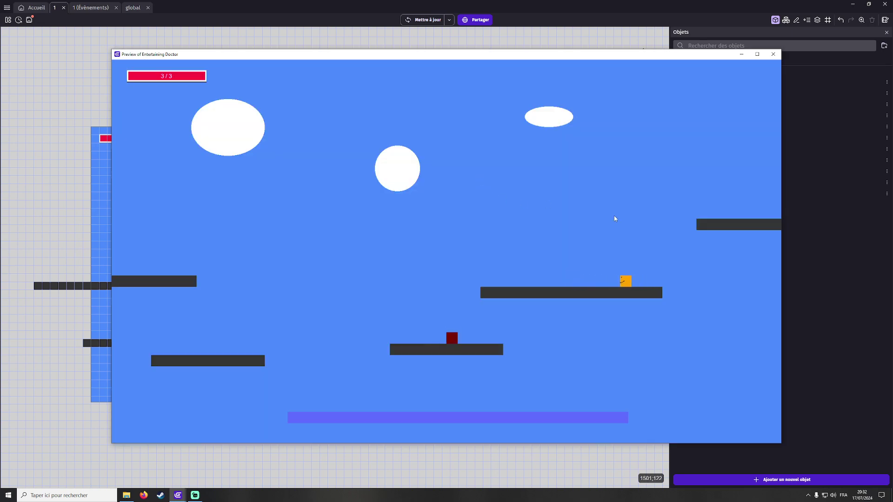
{"action": "key", "text": "Left"}
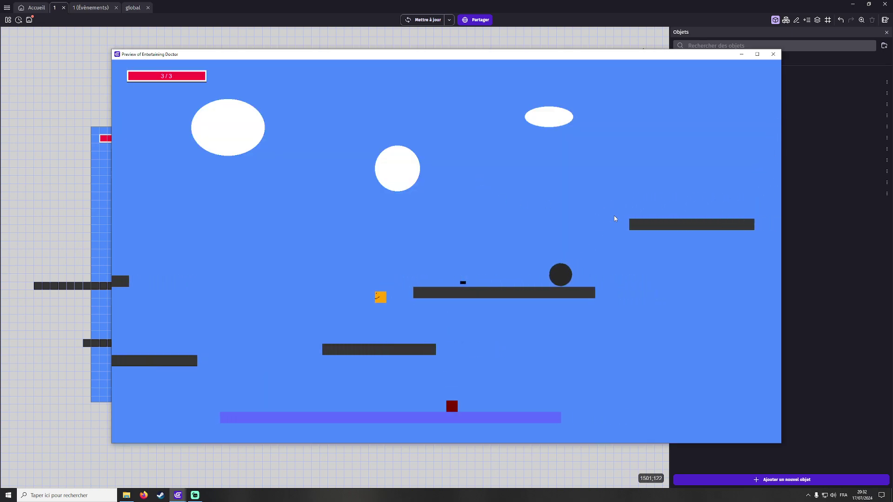
{"action": "key", "text": "Right"}
{"action": "key", "text": "Left"}
{"action": "key", "text": "Right"}
{"action": "key", "text": "space"}
{"action": "key", "text": "Left"}
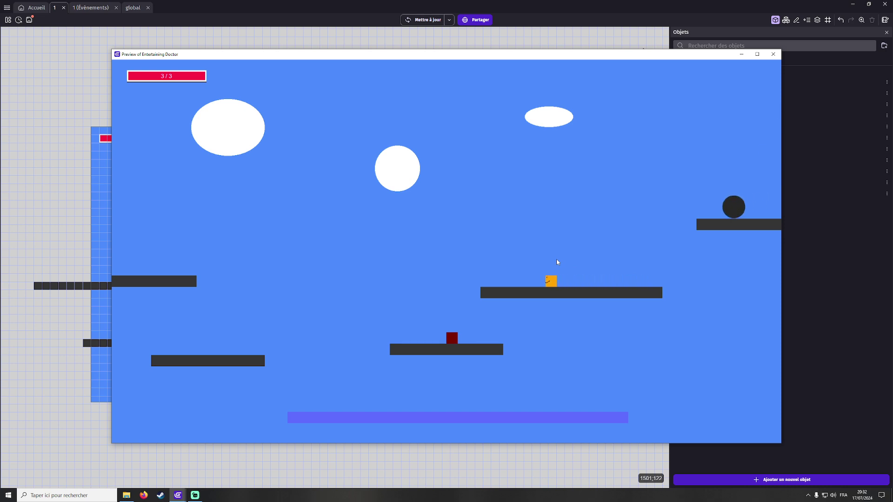
{"action": "key", "text": "space"}
{"action": "key", "text": "Left"}
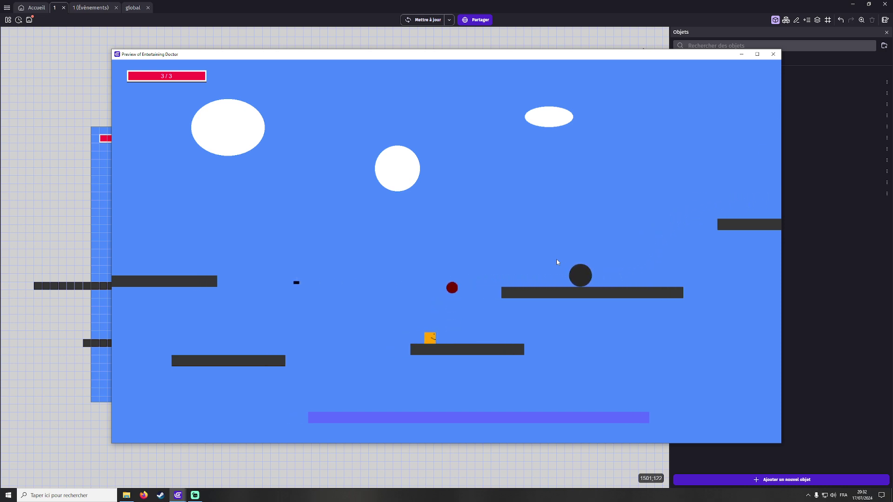
{"action": "key", "text": "space"}
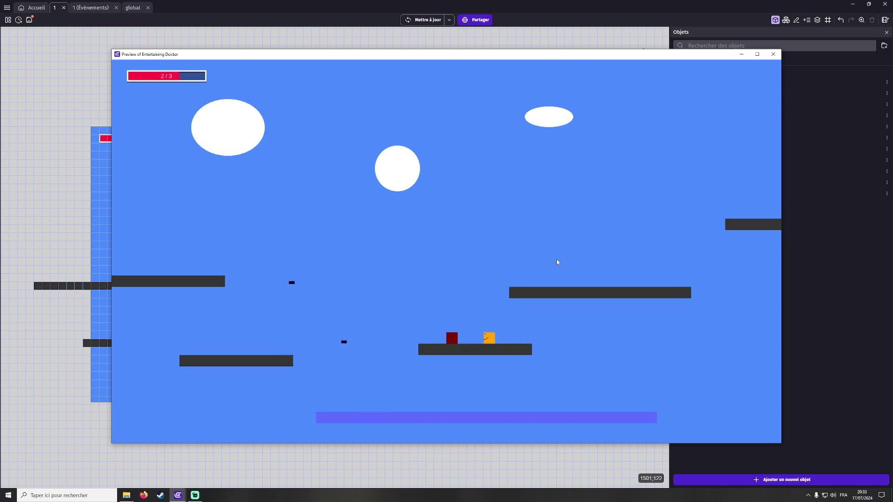
{"action": "left_click", "coordinate": [773, 54]}
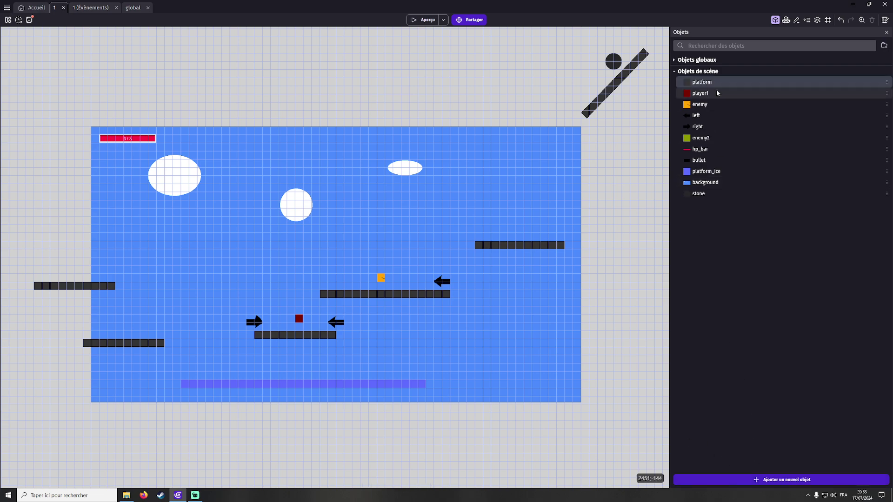
Create a new sprite object named barrier and give it an image filled entirely with black.
{"action": "left_click", "coordinate": [773, 483]}
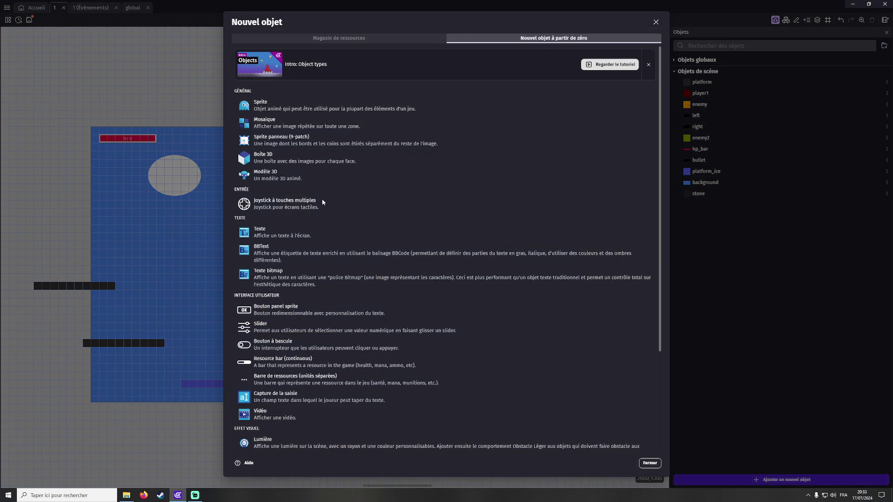
{"action": "left_click", "coordinate": [264, 107]}
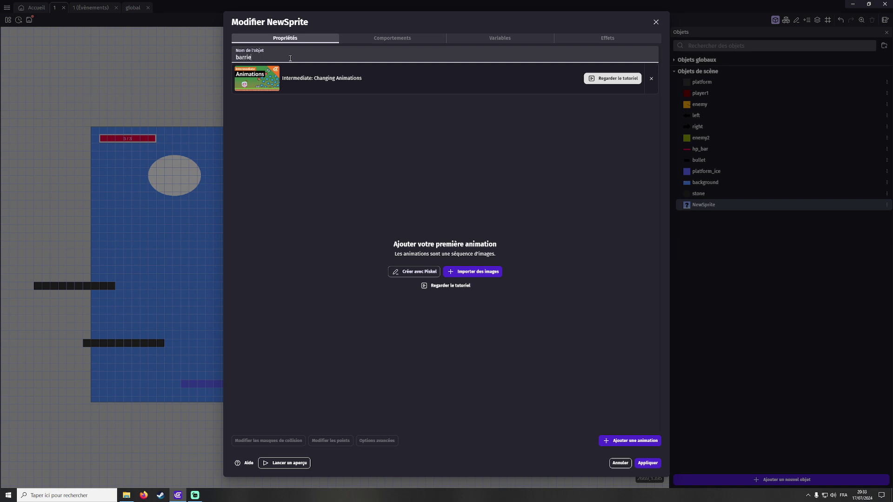
{"action": "left_click", "coordinate": [413, 271]}
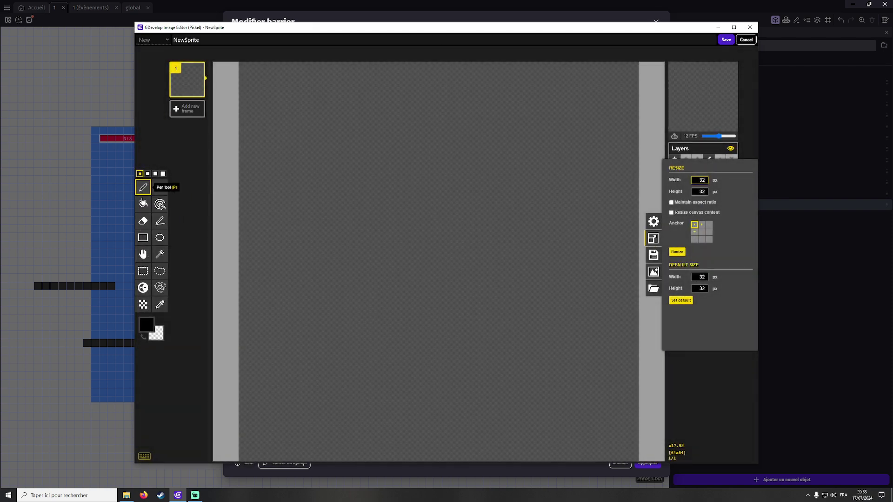
{"action": "left_click", "coordinate": [143, 204]}
{"action": "left_click", "coordinate": [375, 195]}
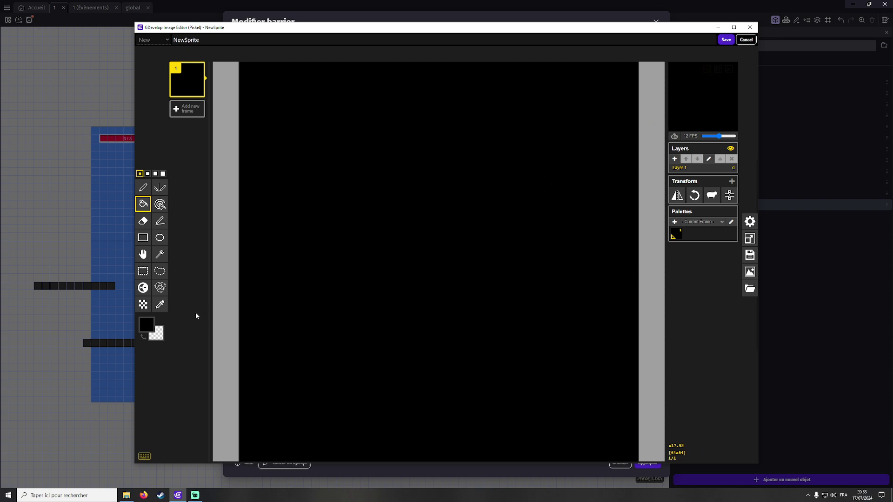
{"action": "left_click", "coordinate": [726, 40]}
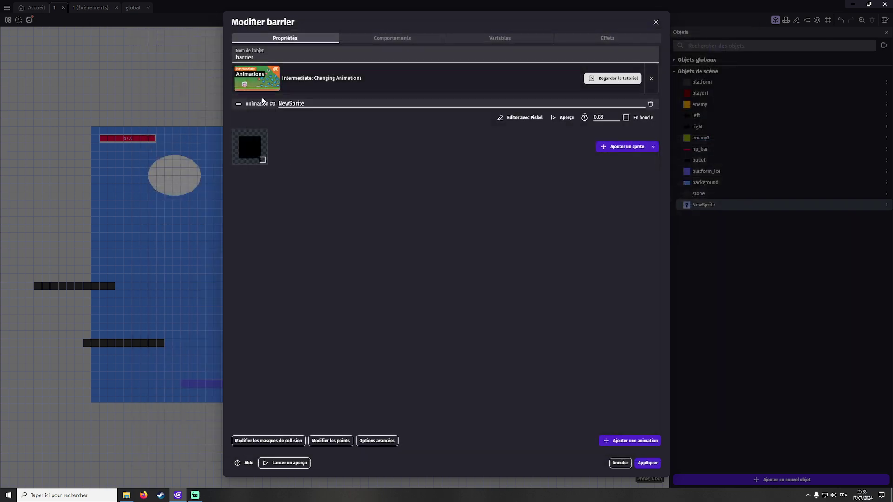
Add the Moteur physique 2.0 behavior to the barrier, set its type to Fixe, and apply the changes.
{"action": "left_click", "coordinate": [367, 38]}
{"action": "left_click", "coordinate": [422, 257]}
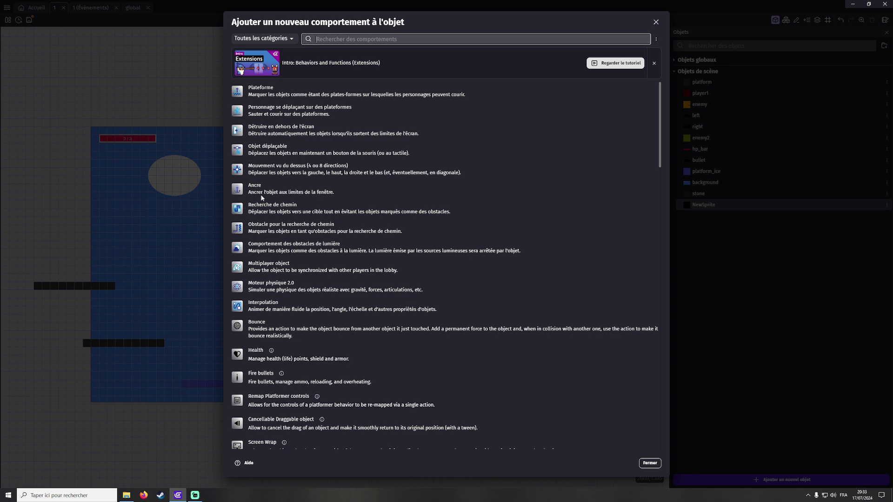
{"action": "left_click", "coordinate": [268, 292]}
{"action": "left_click", "coordinate": [272, 122]}
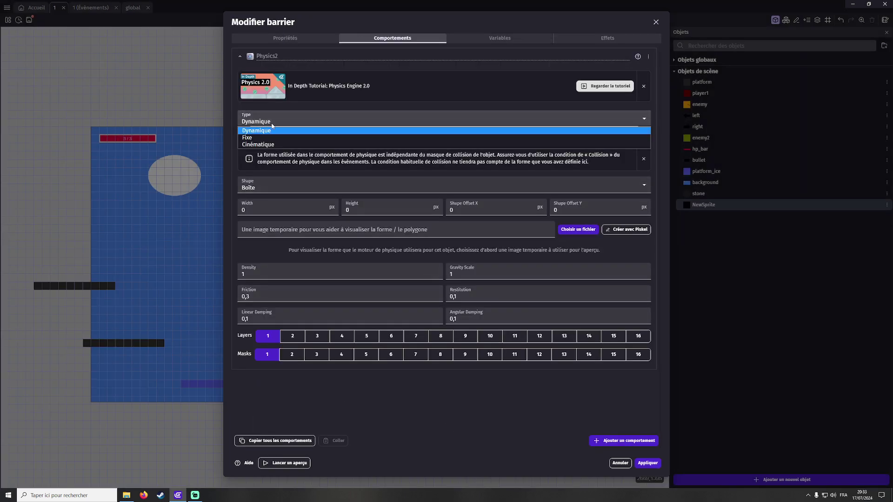
{"action": "left_click", "coordinate": [261, 138]}
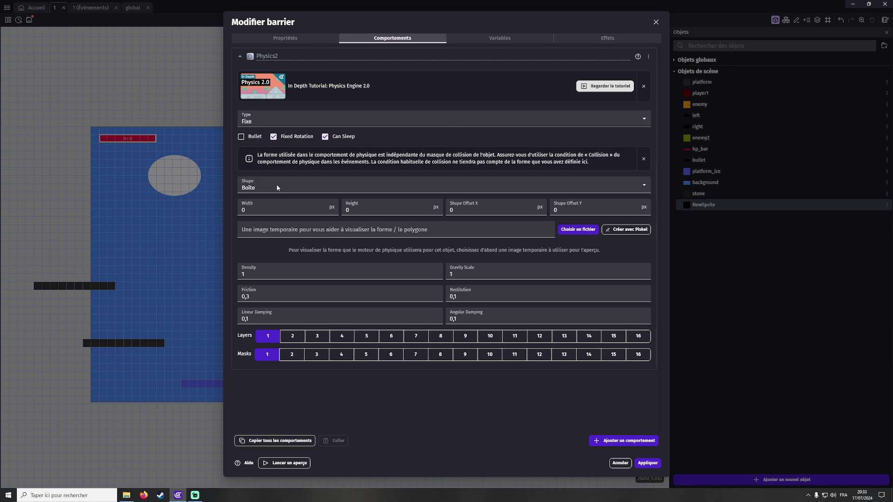
{"action": "left_click", "coordinate": [647, 463]}
Place a tall, narrow barrier on the downhill side of the stone above the ramp, and shift the stone up and right to make room.
{"action": "left_click_drag", "start_coordinate": [691, 208], "coordinate": [588, 78]}
{"action": "left_click", "coordinate": [508, 65]}
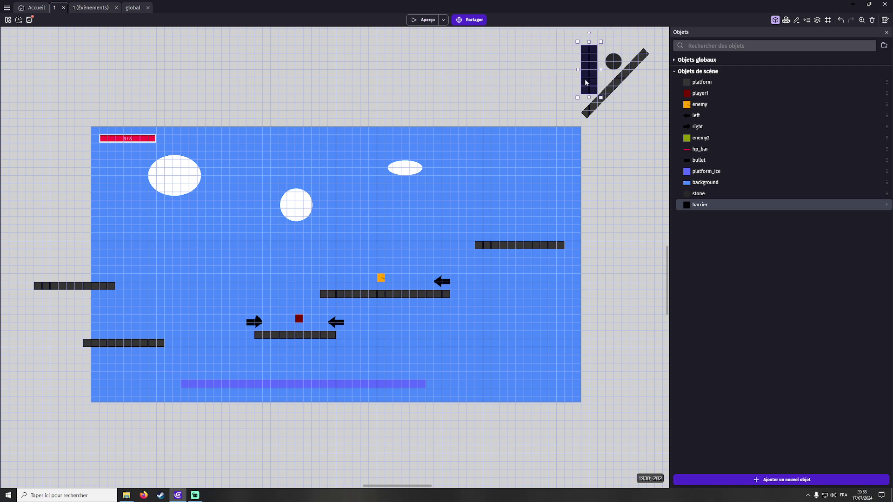
{"action": "mouse_move", "coordinate": [590, 74]}
{"action": "left_mouse_down"}
{"action": "mouse_move", "coordinate": [592, 62]}
{"action": "mouse_move", "coordinate": [622, 53]}
{"action": "mouse_move", "coordinate": [599, 67]}
{"action": "left_mouse_up"}
{"action": "left_click", "coordinate": [619, 152]}
{"action": "left_click", "coordinate": [626, 155]}
{"action": "left_click", "coordinate": [597, 62]}
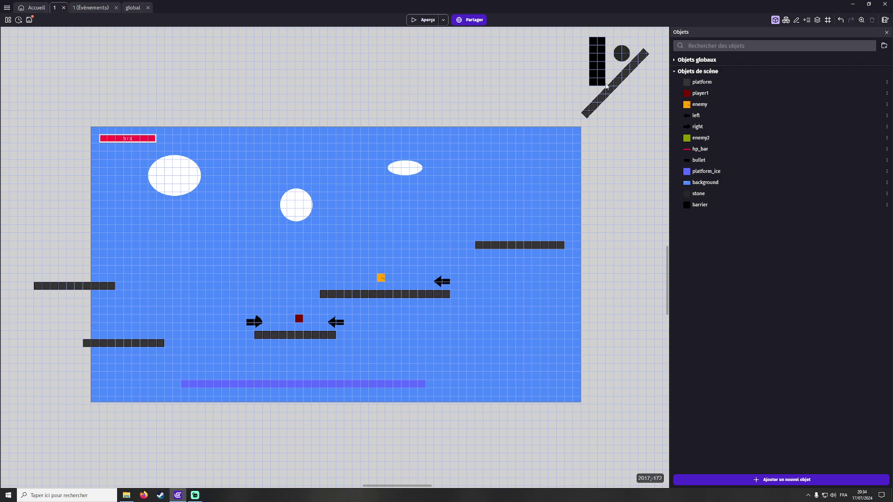
Preview the game, moving the player toward the ramp to check whether the barrier holds the stone back, and close the preview.
{"action": "left_click", "coordinate": [423, 19]}
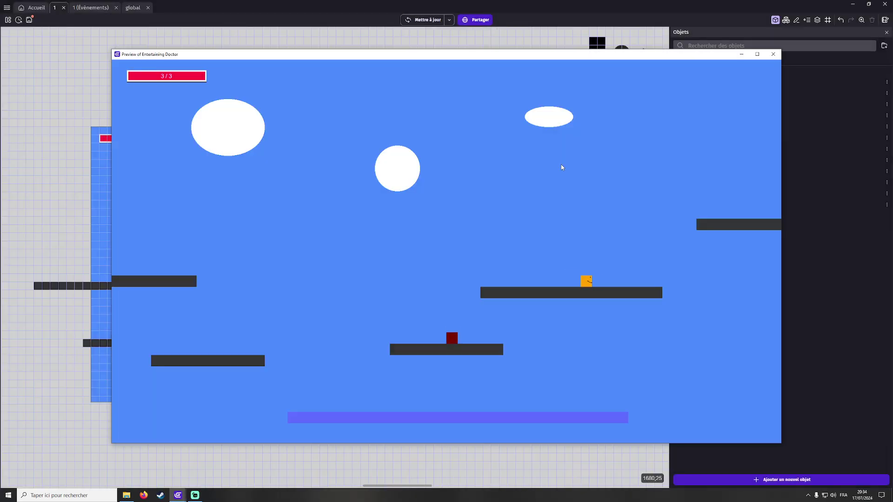
{"action": "key", "text": "Left"}
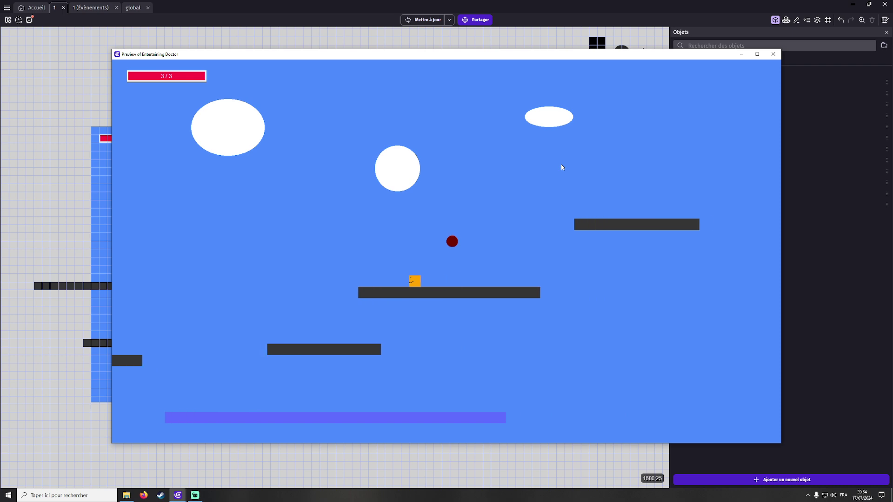
{"action": "key", "text": "Right"}
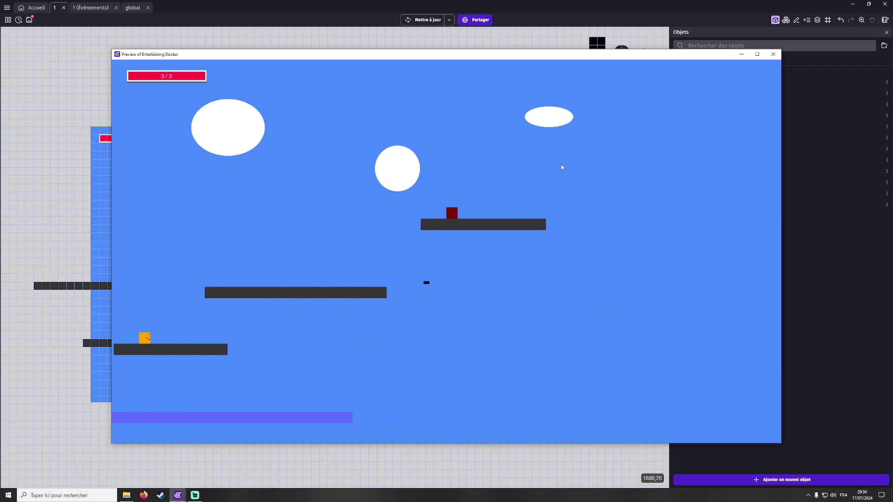
{"action": "key", "text": "Left"}
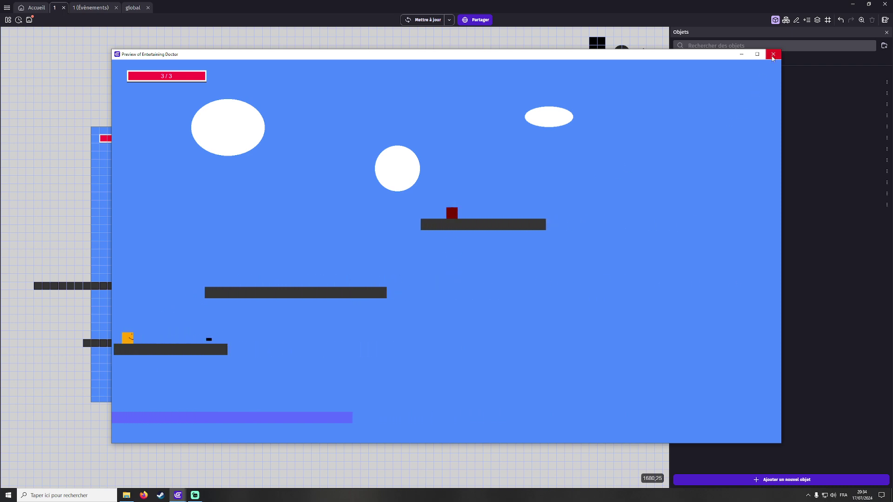
{"action": "left_click", "coordinate": [773, 54]}
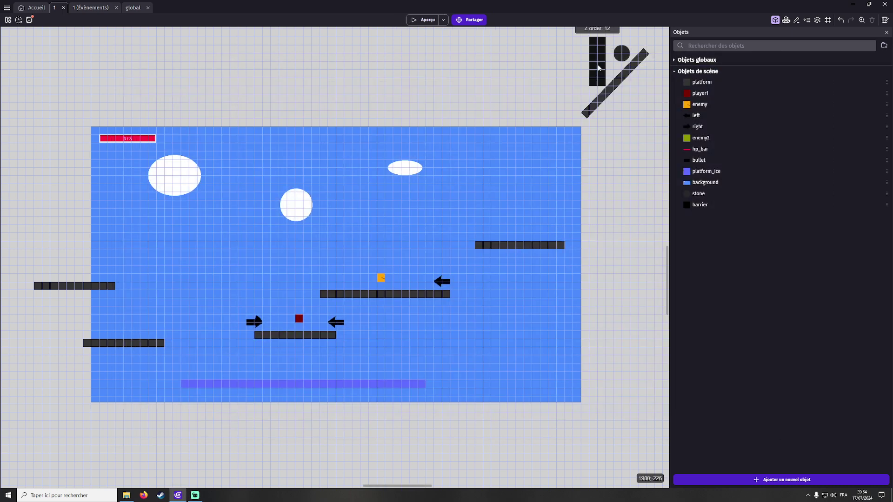
In the empty event of the global event sheet, add a condition that the distance from player1 to barrier is below 800 pixels.
{"action": "left_click", "coordinate": [132, 8]}
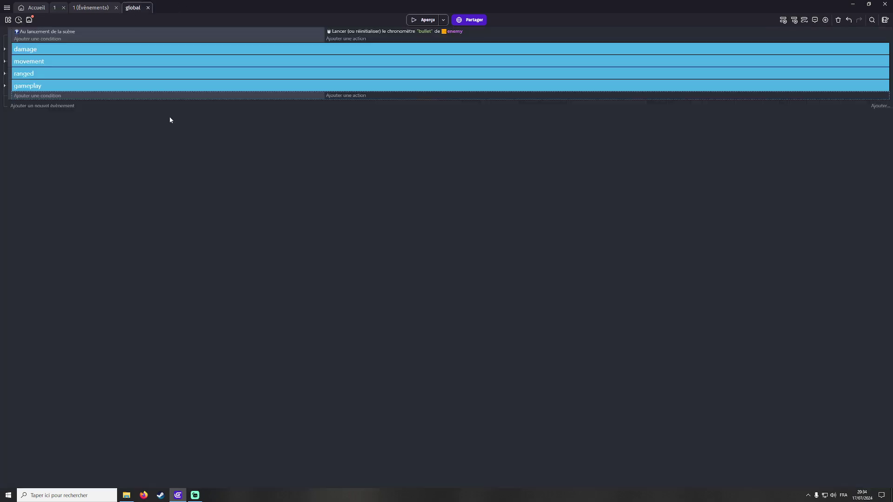
{"action": "left_click", "coordinate": [43, 94]}
{"action": "left_click", "coordinate": [45, 80]}
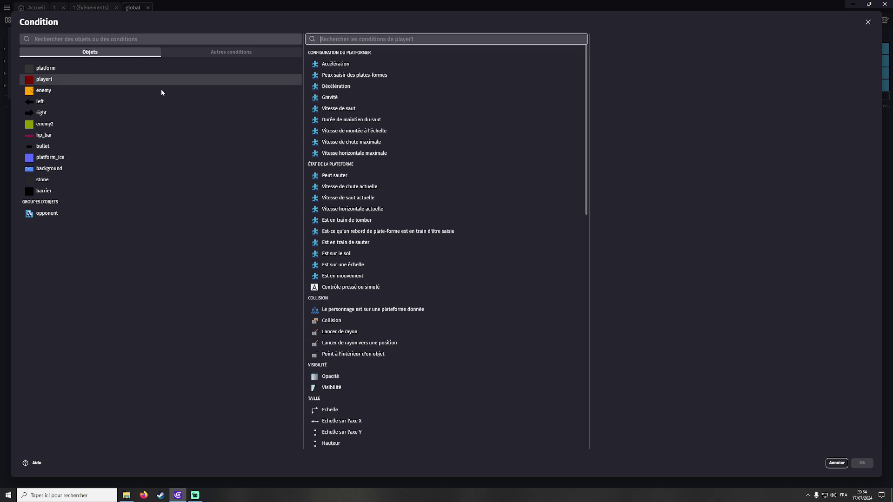
{"action": "type", "text": "disatn"}
{"action": "left_click", "coordinate": [412, 57]}
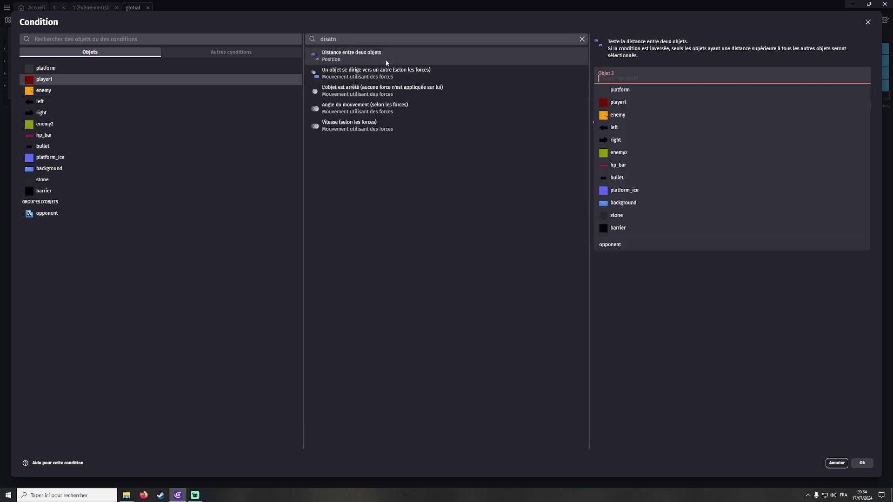
{"action": "left_click", "coordinate": [619, 228]}
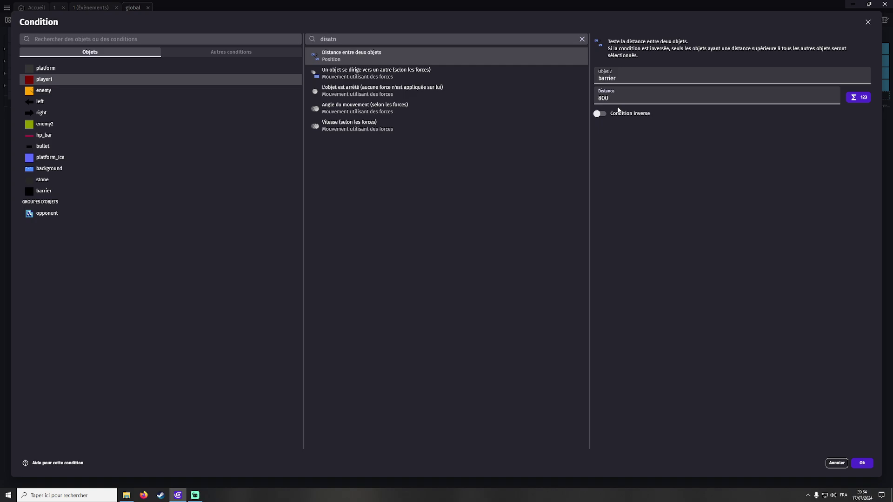
{"action": "left_click", "coordinate": [861, 462]}
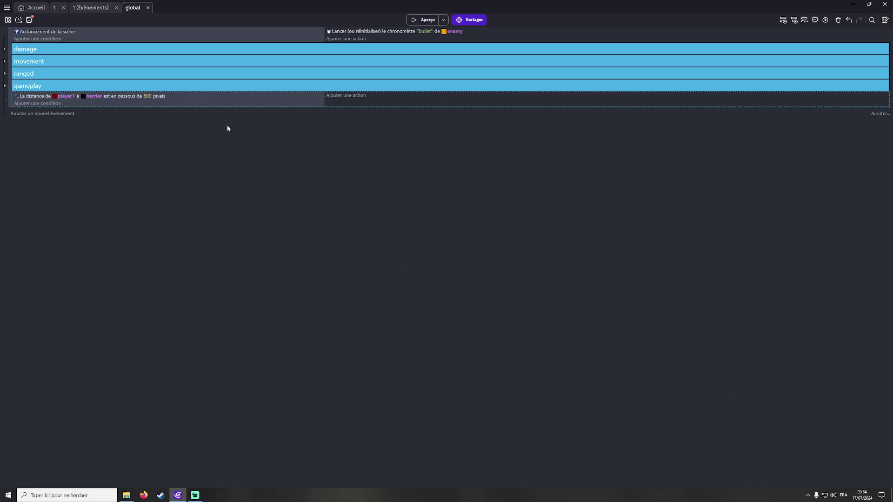
Add an action to the distance event that deletes the barrier object.
{"action": "left_click", "coordinate": [357, 105]}
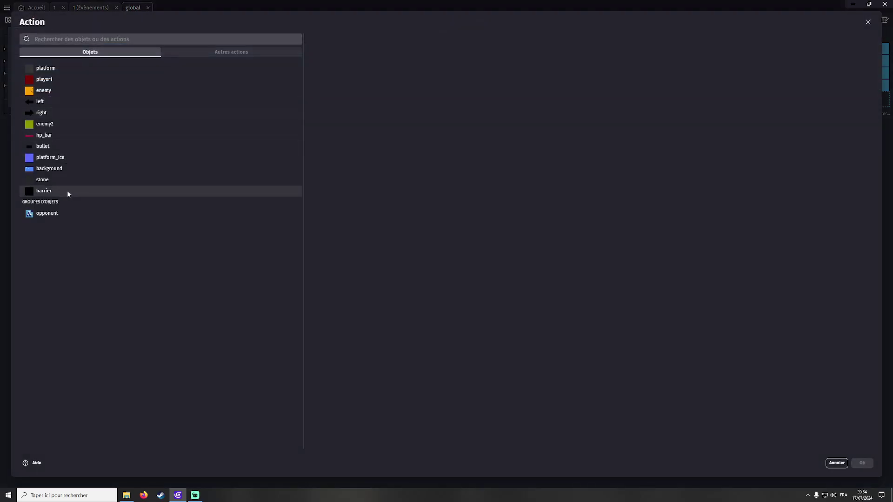
{"action": "left_click", "coordinate": [67, 191]}
{"action": "type", "text": "supp"}
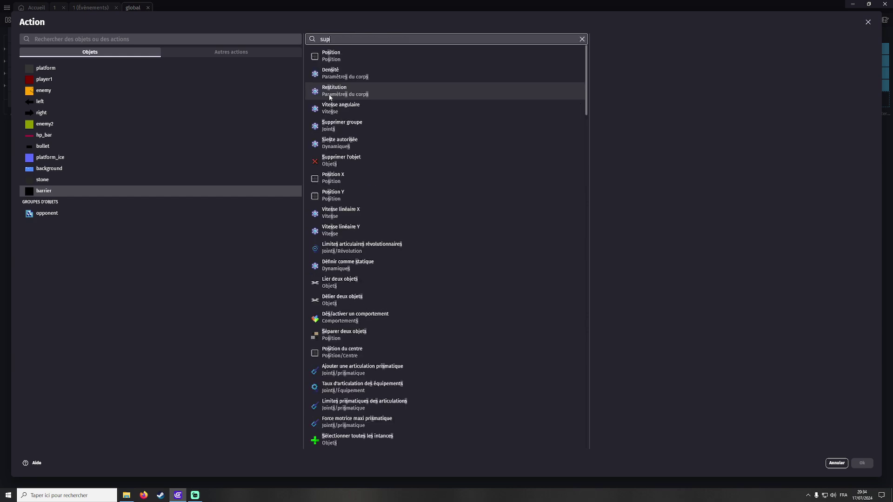
{"action": "left_click", "coordinate": [331, 73]}
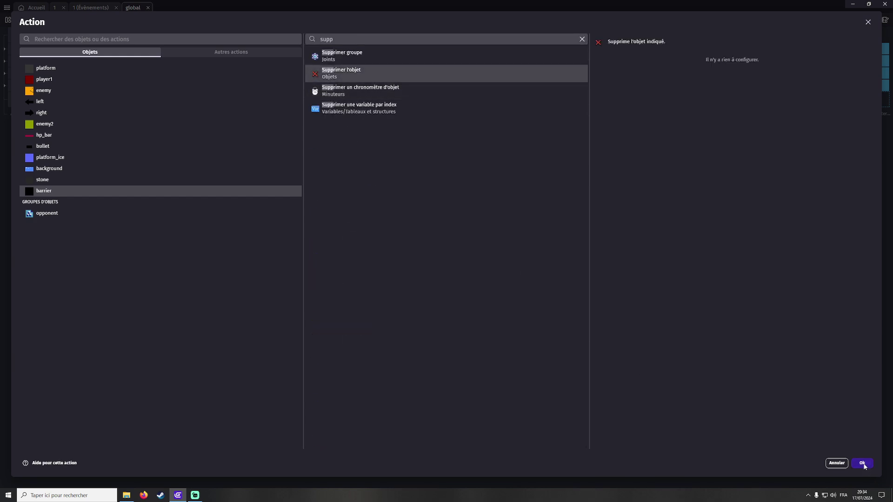
{"action": "left_click", "coordinate": [863, 464]}
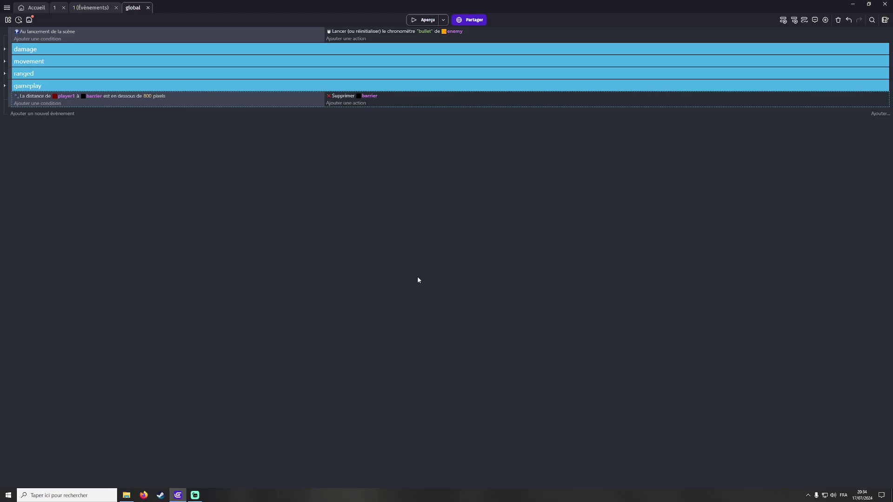
Add a new event below the barrier event with a condition that player1 is in collision with stone.
{"action": "left_click", "coordinate": [37, 114]}
{"action": "left_click", "coordinate": [35, 113]}
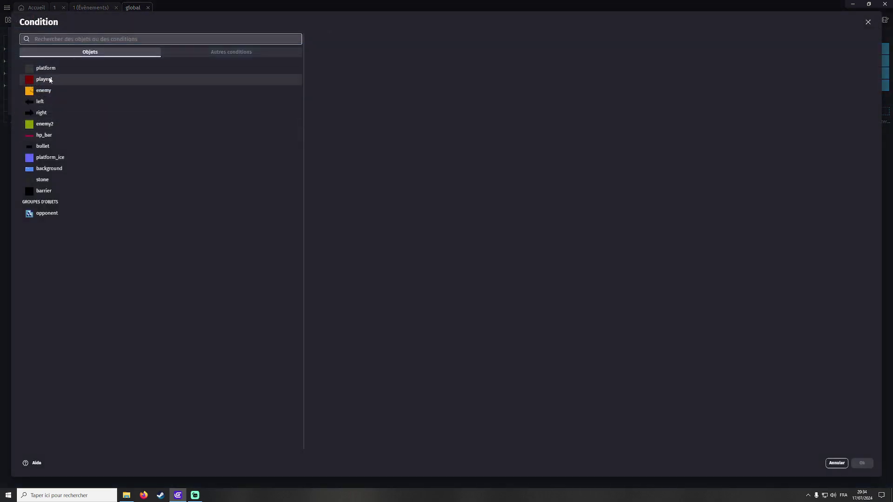
{"action": "left_click", "coordinate": [44, 79]}
{"action": "type", "text": "co"}
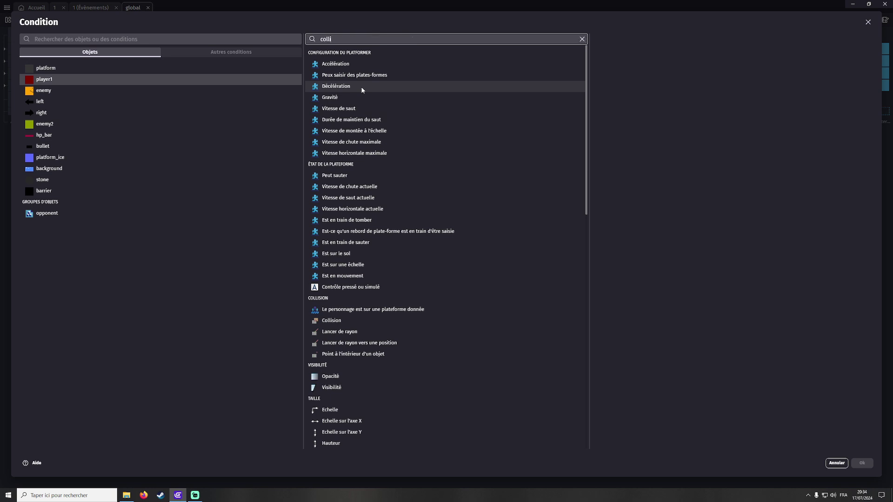
{"action": "type", "text": "lli"}
{"action": "left_click", "coordinate": [349, 55]}
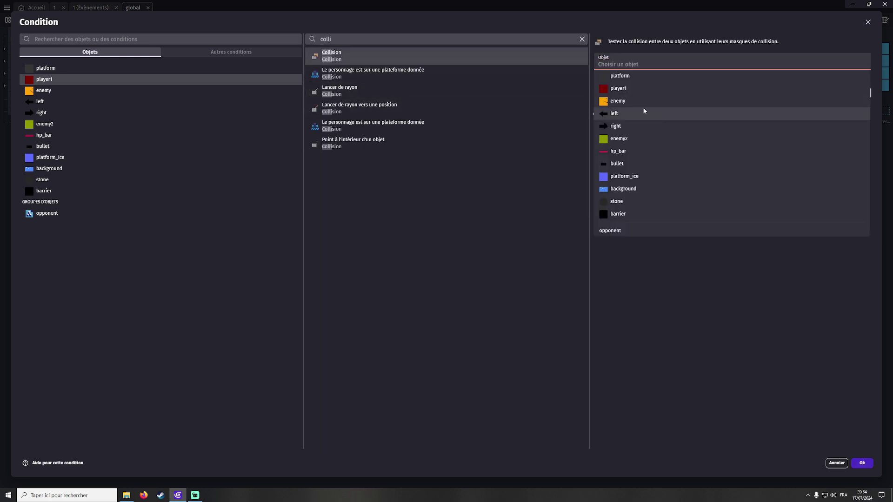
{"action": "left_click", "coordinate": [620, 203]}
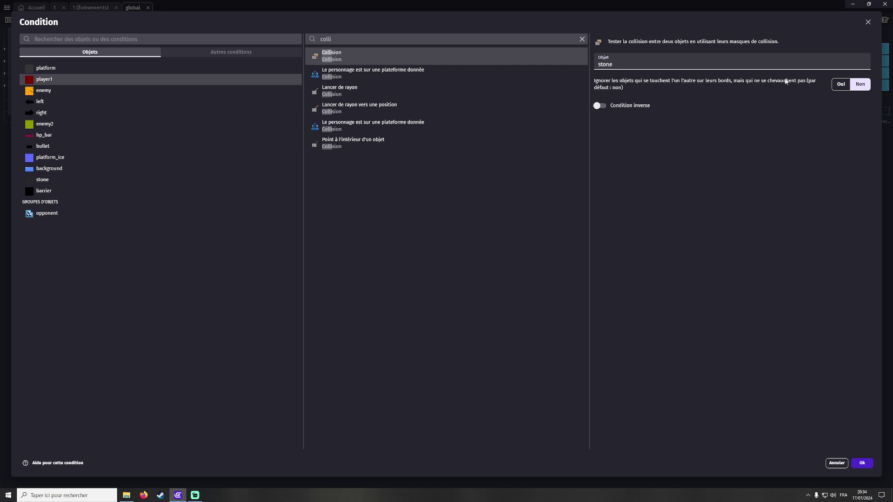
{"action": "left_click", "coordinate": [860, 464]}
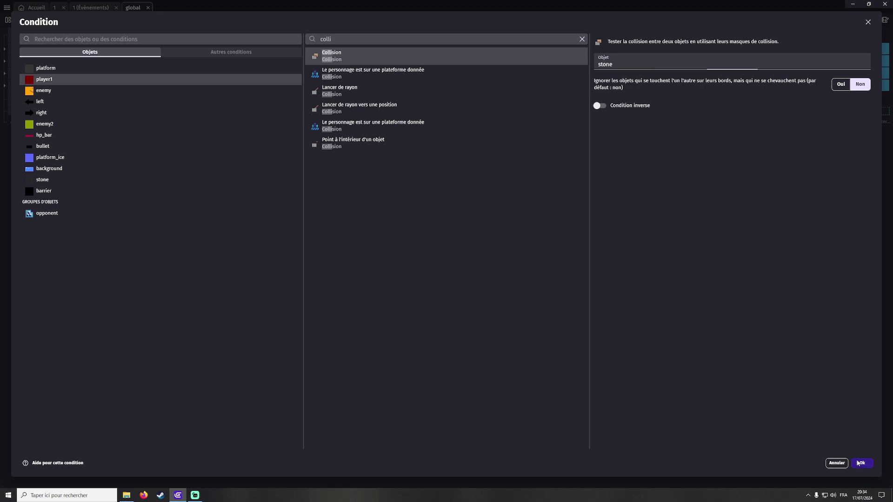
Add the trigger-once condition (Déclencher une fois) to the player1 and stone collision event.
{"action": "left_click", "coordinate": [44, 120]}
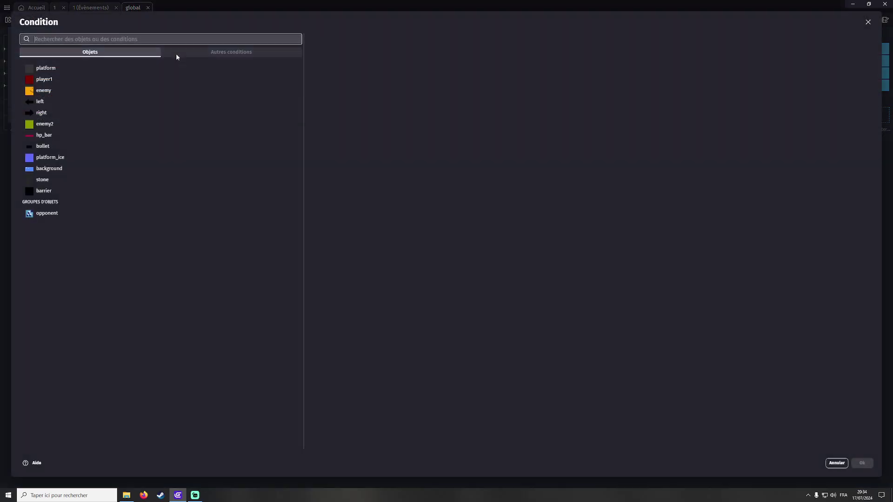
{"action": "left_click", "coordinate": [176, 52]}
{"action": "left_click", "coordinate": [93, 79]}
{"action": "left_click", "coordinate": [93, 135]}
{"action": "left_click", "coordinate": [861, 464]}
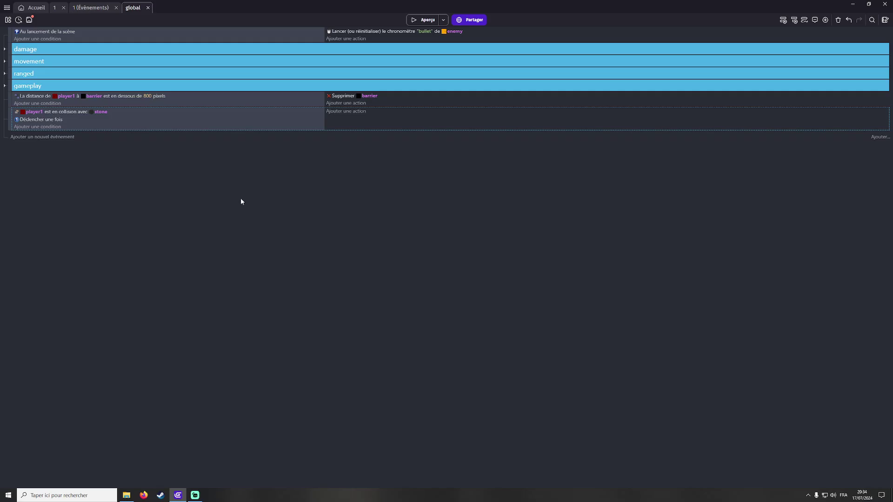
Add an action to the stone collision event that subtracts 1 from player1's hp variable.
{"action": "left_click", "coordinate": [345, 114]}
{"action": "left_click", "coordinate": [60, 79]}
{"action": "type", "text": "variab"}
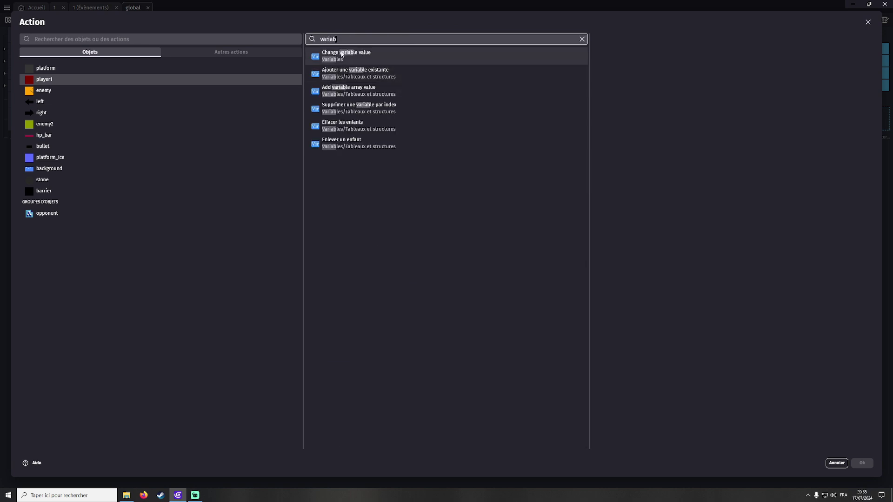
{"action": "left_click", "coordinate": [342, 54]}
{"action": "left_click", "coordinate": [624, 80]}
{"action": "left_click", "coordinate": [618, 84]}
{"action": "left_click", "coordinate": [616, 108]}
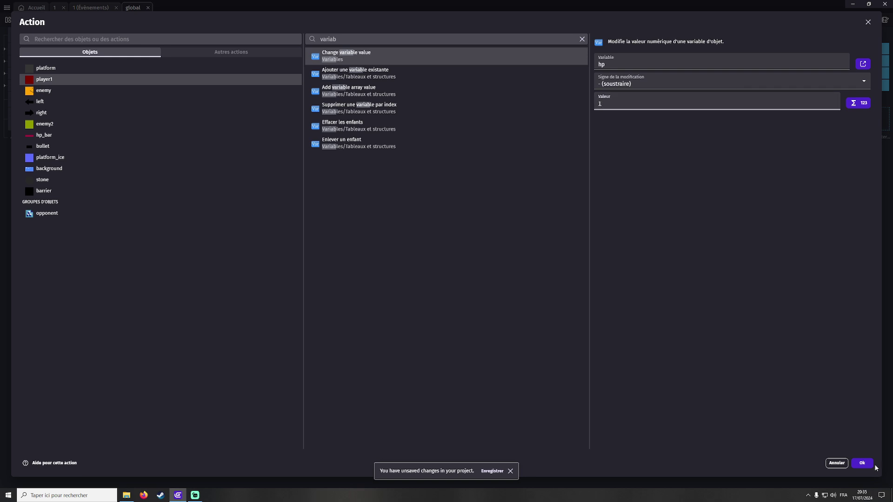
{"action": "left_click", "coordinate": [863, 463]}
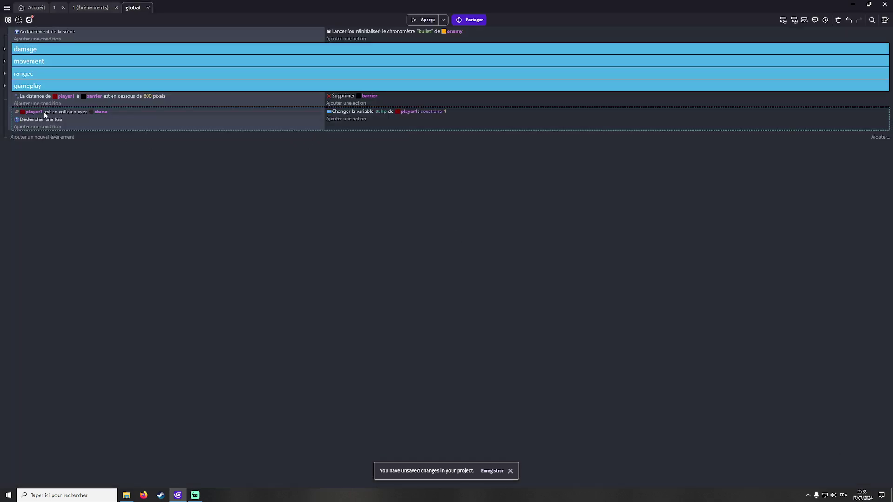
Preview the game, moving and jumping the player across the platforms to test the stone's release, and close the preview.
{"action": "left_click", "coordinate": [423, 20]}
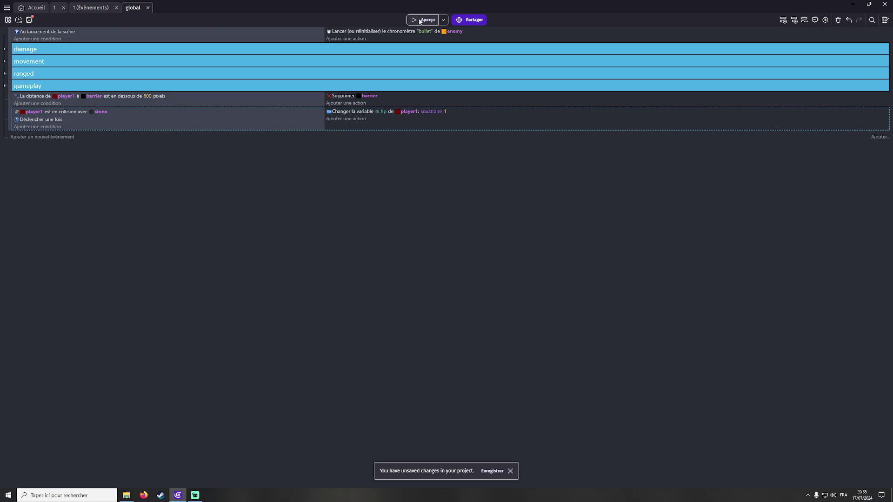
{"action": "key", "text": "space"}
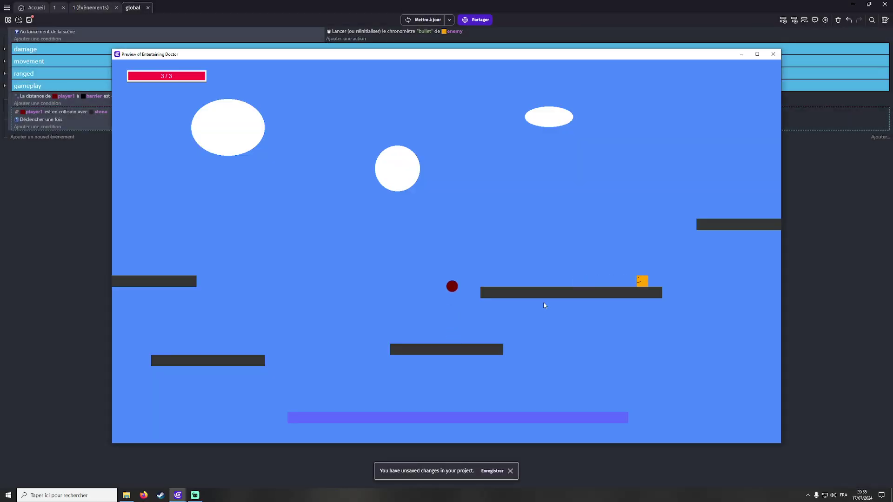
{"action": "key", "text": "Right"}
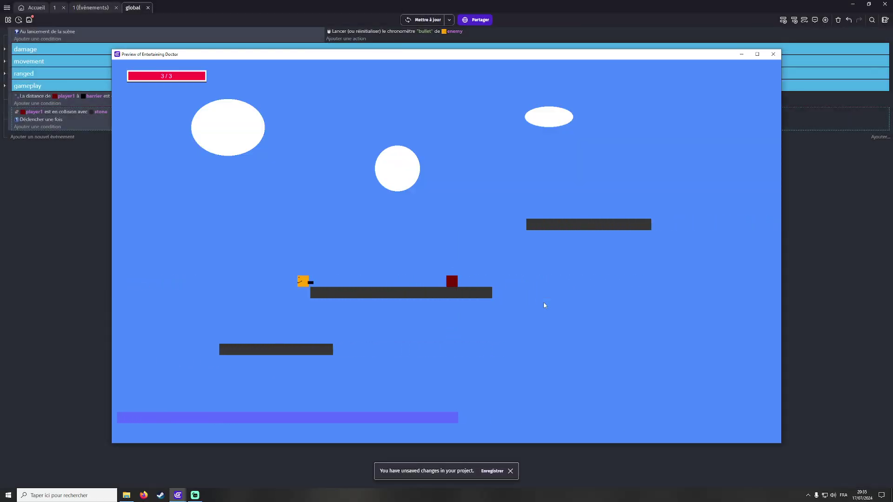
{"action": "key", "text": "space"}
{"action": "key", "text": "Right"}
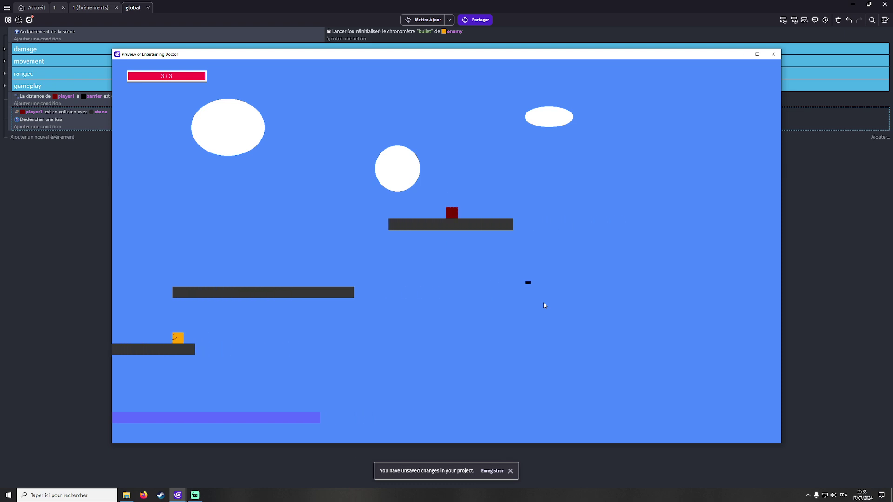
{"action": "key", "text": "space"}
{"action": "key", "text": "Left"}
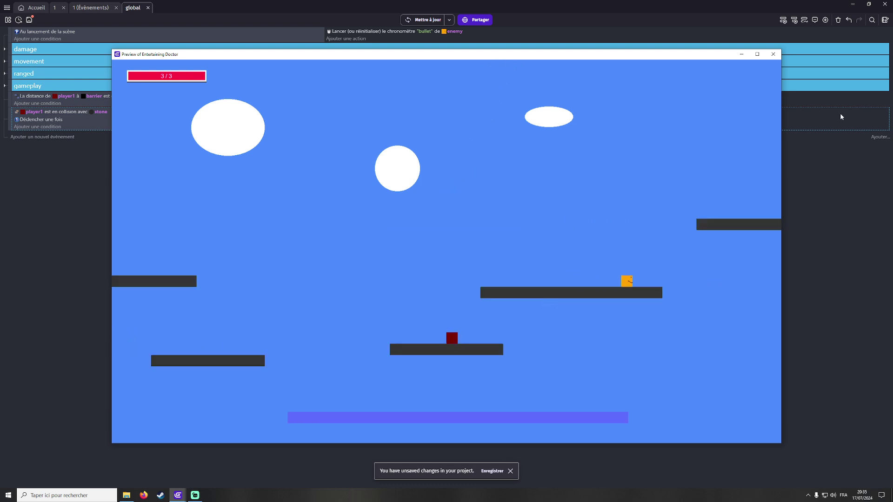
{"action": "left_click", "coordinate": [773, 54]}
Set the distance between player1 and barrier in the deletion condition to 1400 pixels, and preview the game to test the stone's release and damage.
{"action": "left_click", "coordinate": [145, 96]}
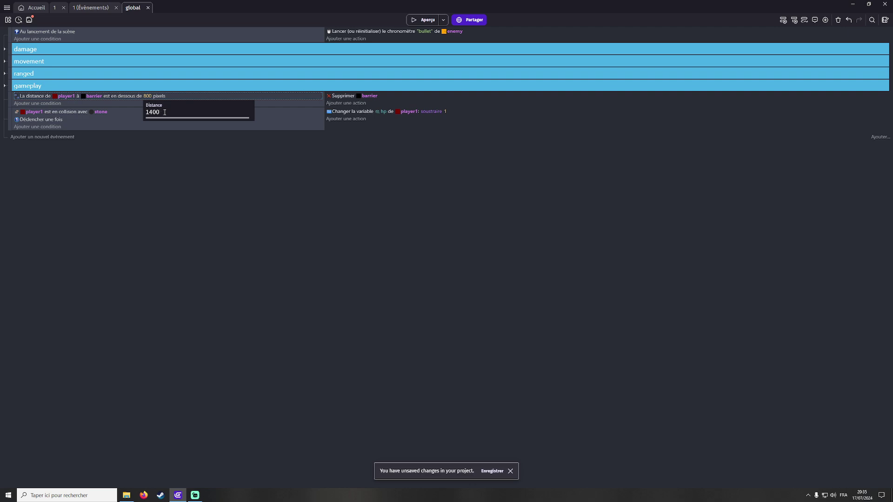
{"action": "left_click", "coordinate": [424, 20]}
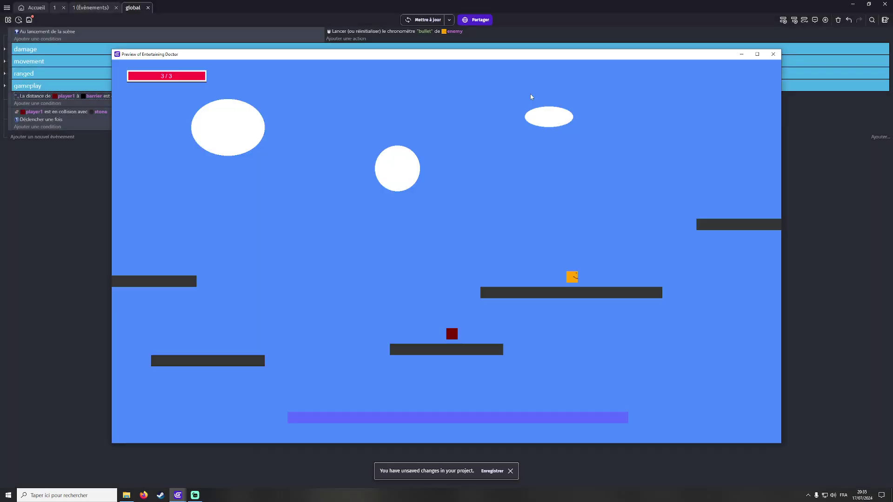
{"action": "key", "text": "Right"}
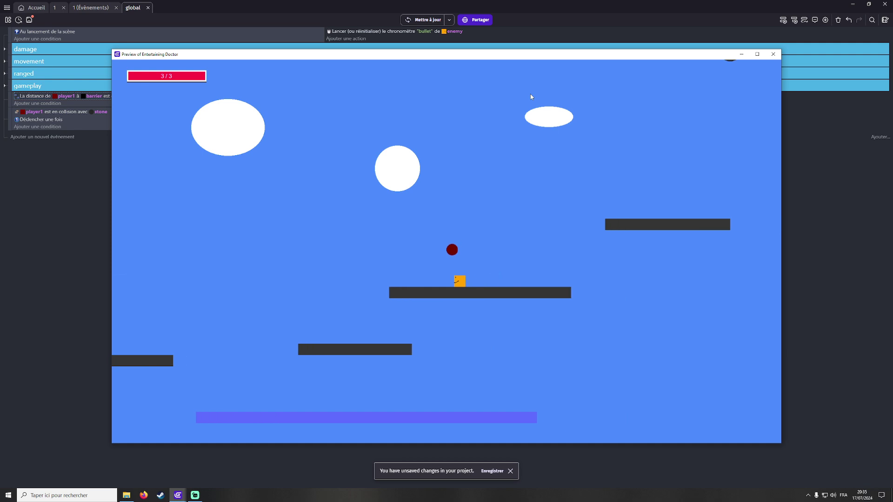
{"action": "key", "text": "space"}
{"action": "key", "text": "Left"}
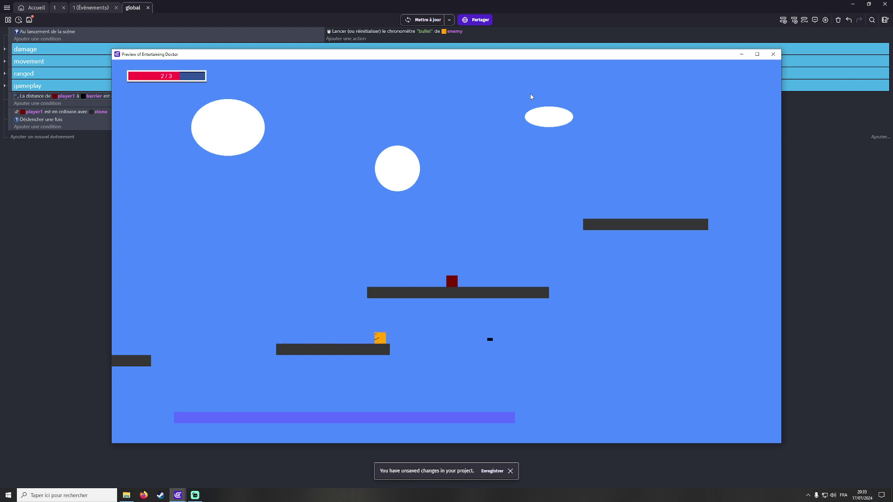
{"action": "key", "text": "Right"}
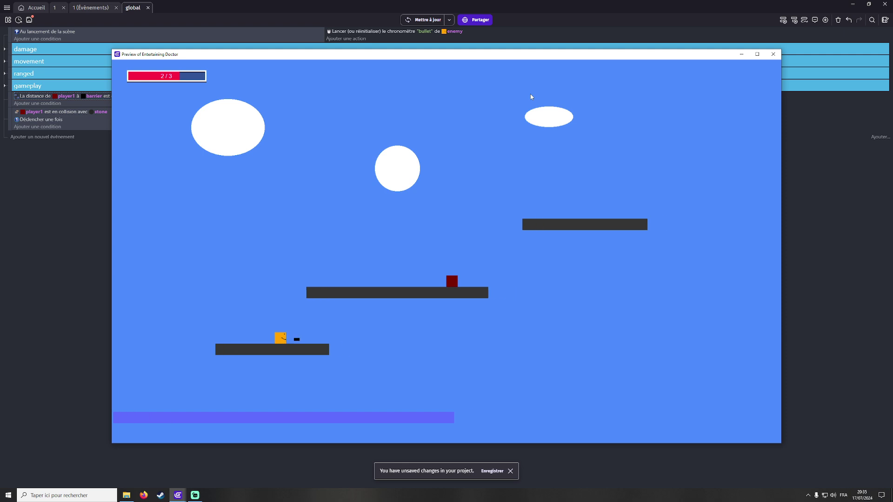
{"action": "key", "text": "space"}
{"action": "key", "text": "Left"}
{"action": "key", "text": "space"}
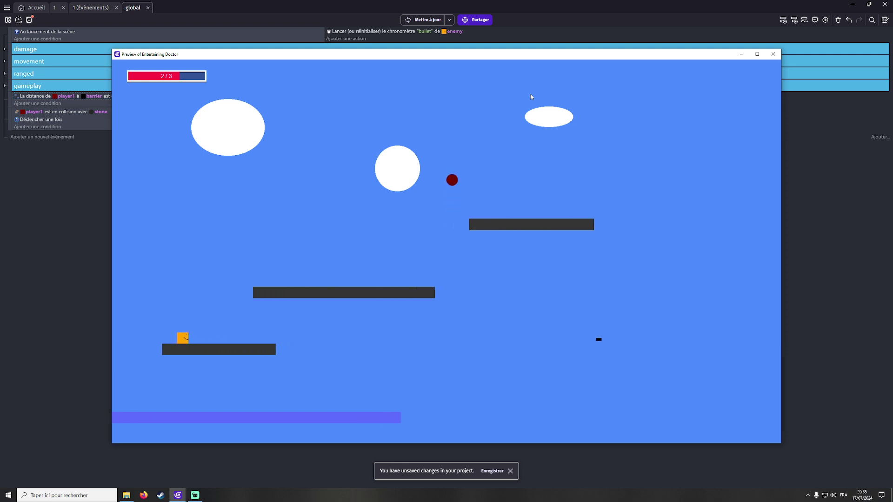
{"action": "key", "text": "Left"}
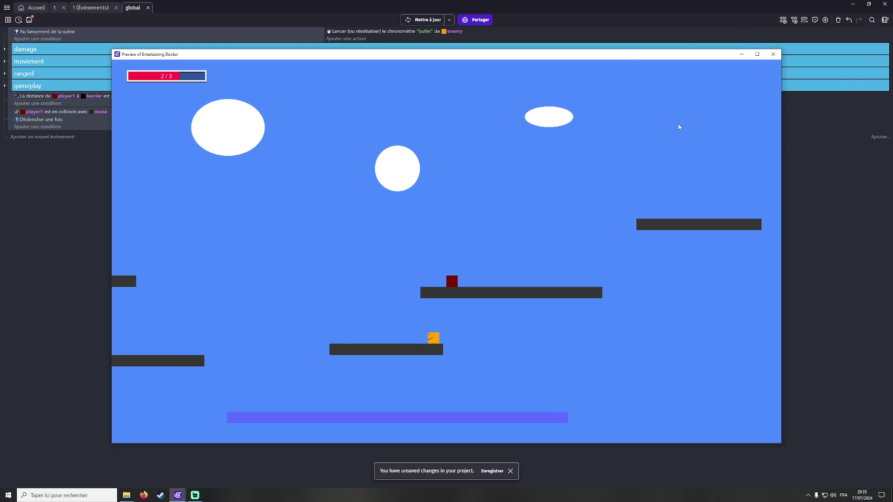
{"action": "key", "text": "Right"}
{"action": "key", "text": "space"}
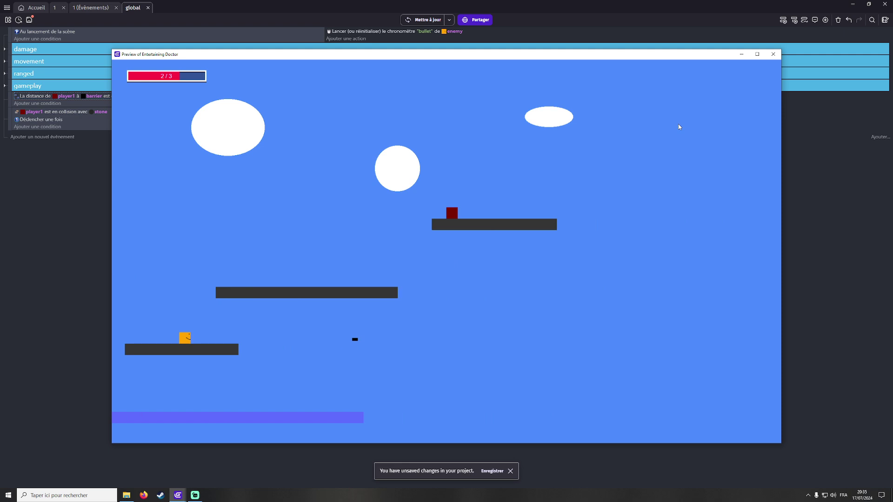
{"action": "left_click", "coordinate": [773, 54]}
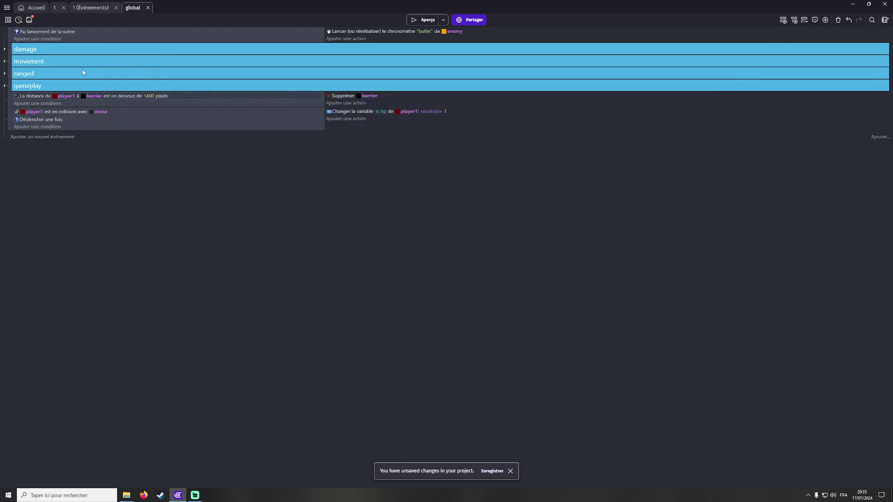
Open the layout of scene 1.
{"action": "left_click", "coordinate": [55, 8]}
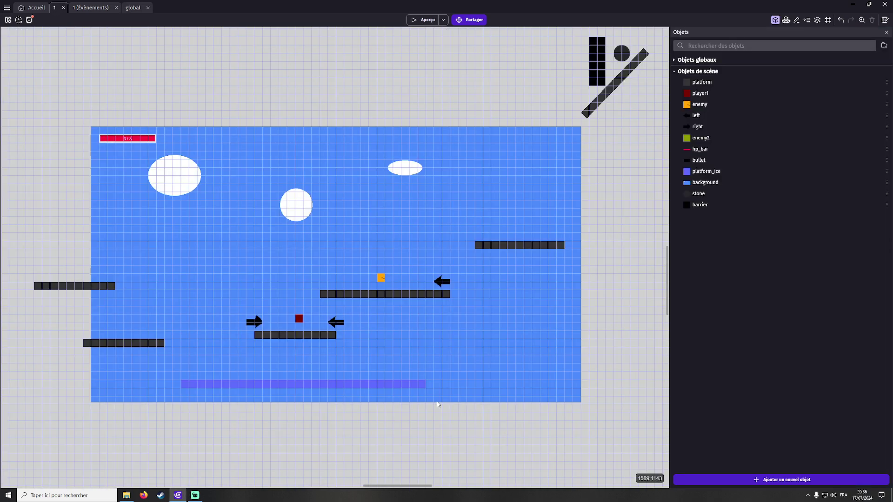